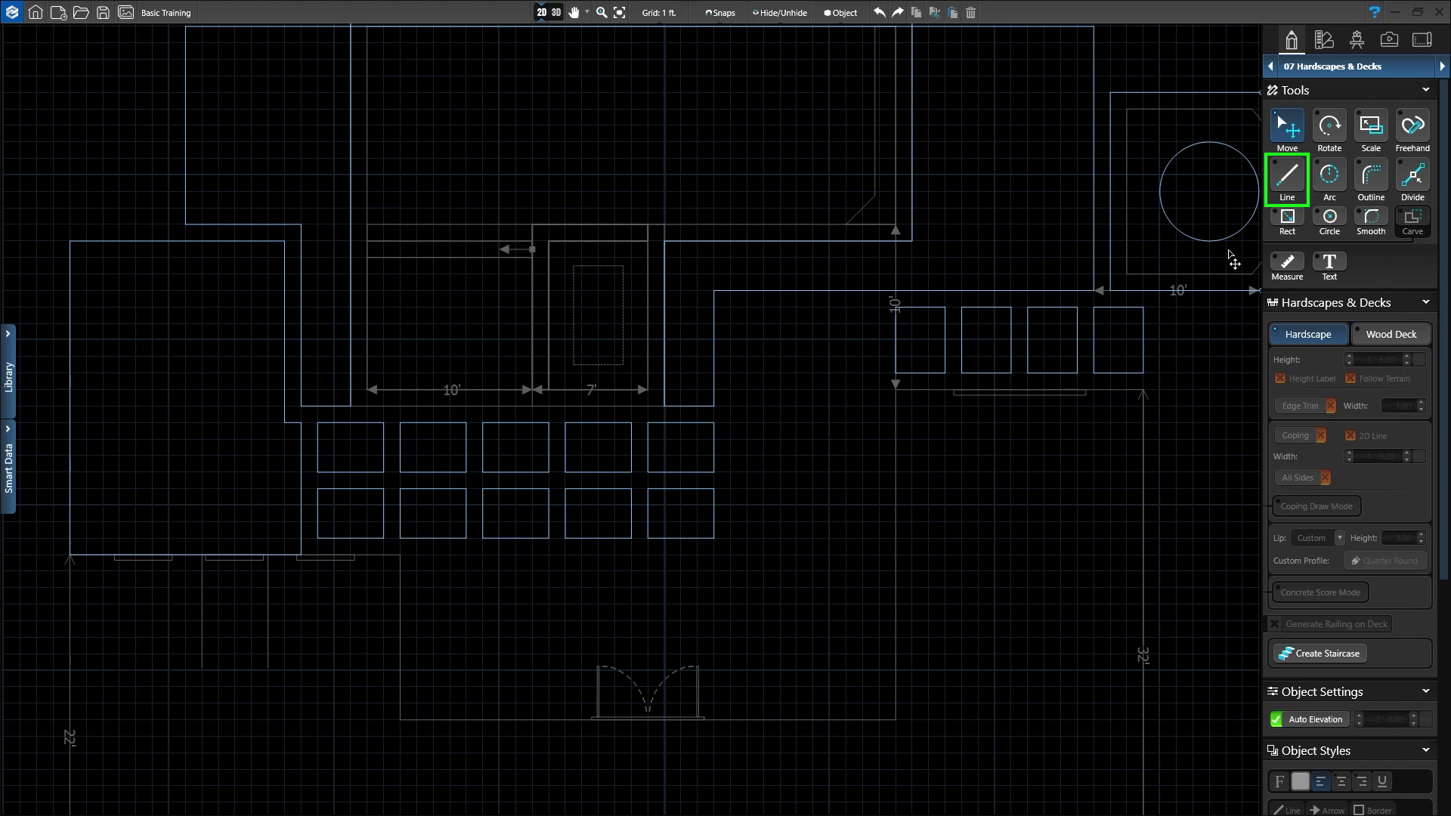
Step: Draw a closed six-sided L outline with 20', 15', 10', 25', 30' and 10' edges using Line
click(1284, 194)
click(400, 557)
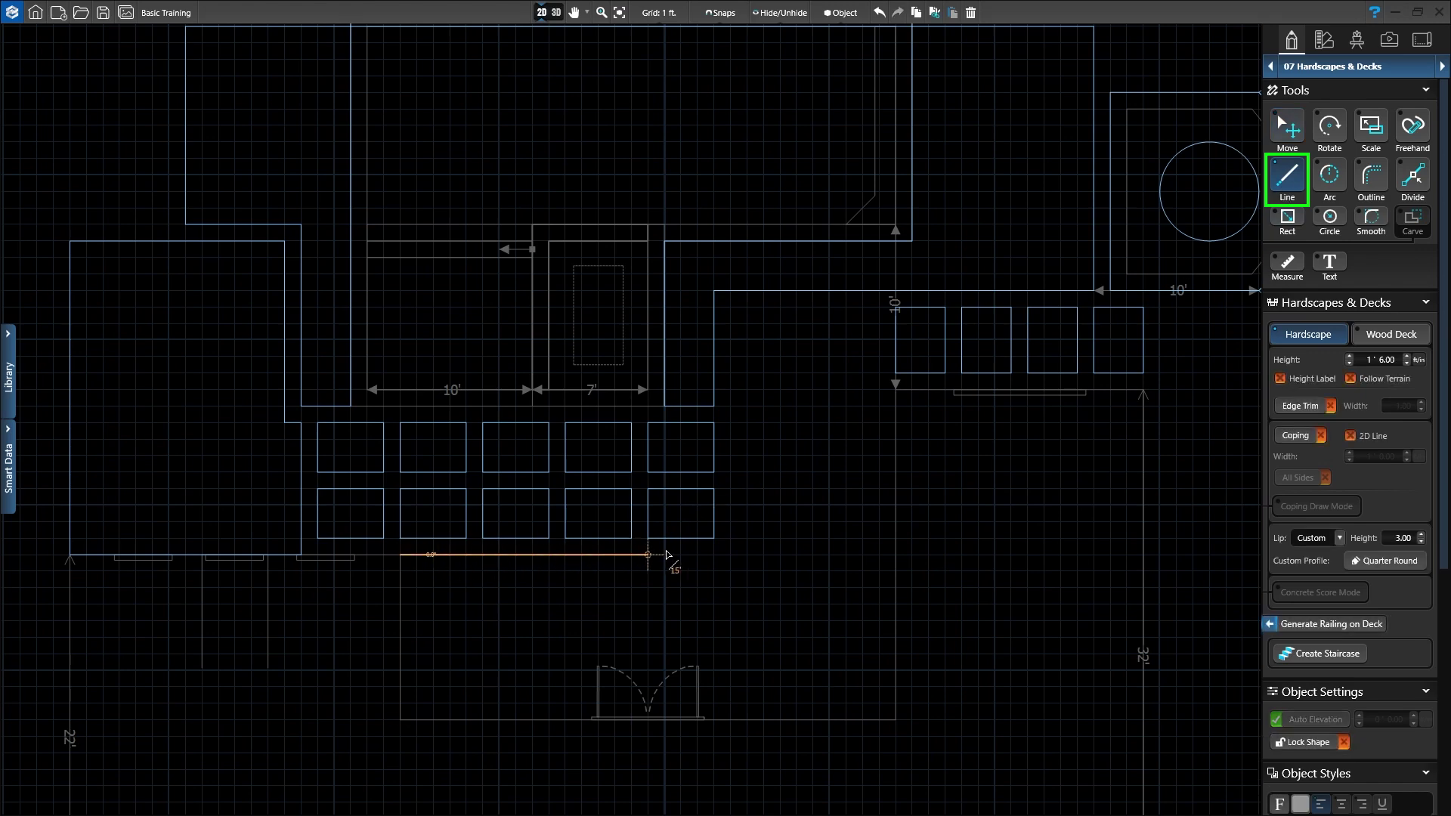
click(731, 555)
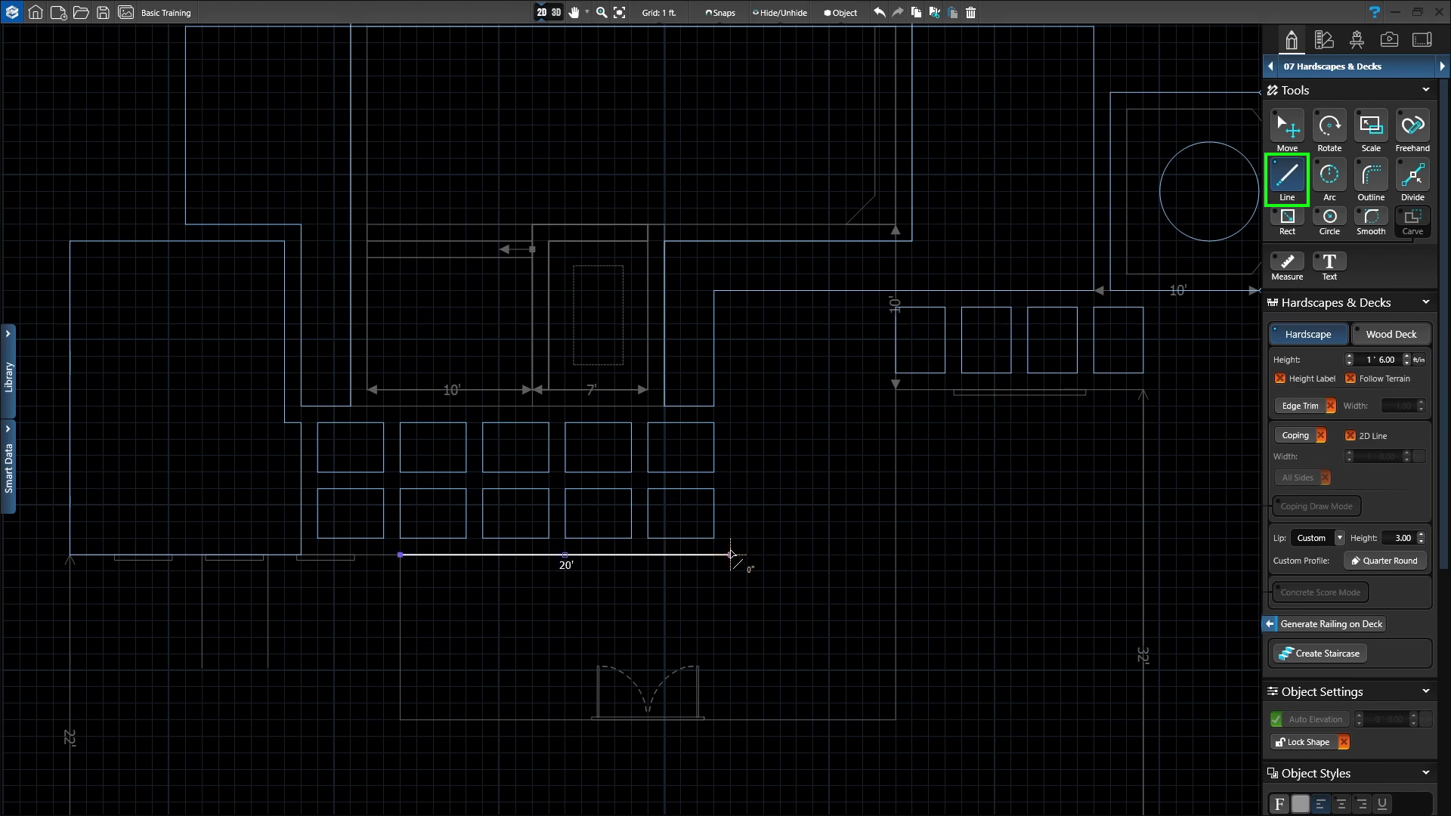
click(744, 313)
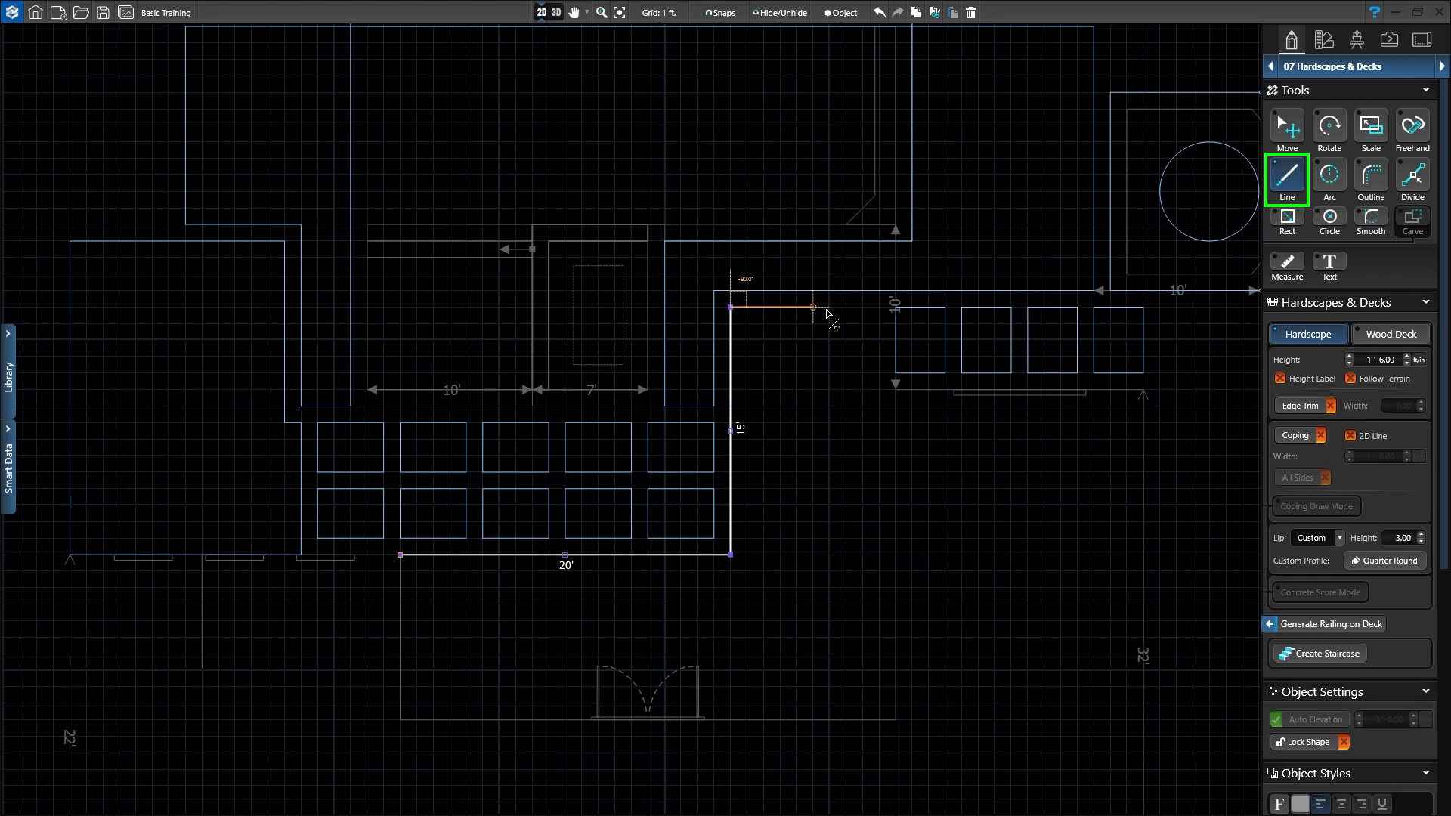
click(896, 307)
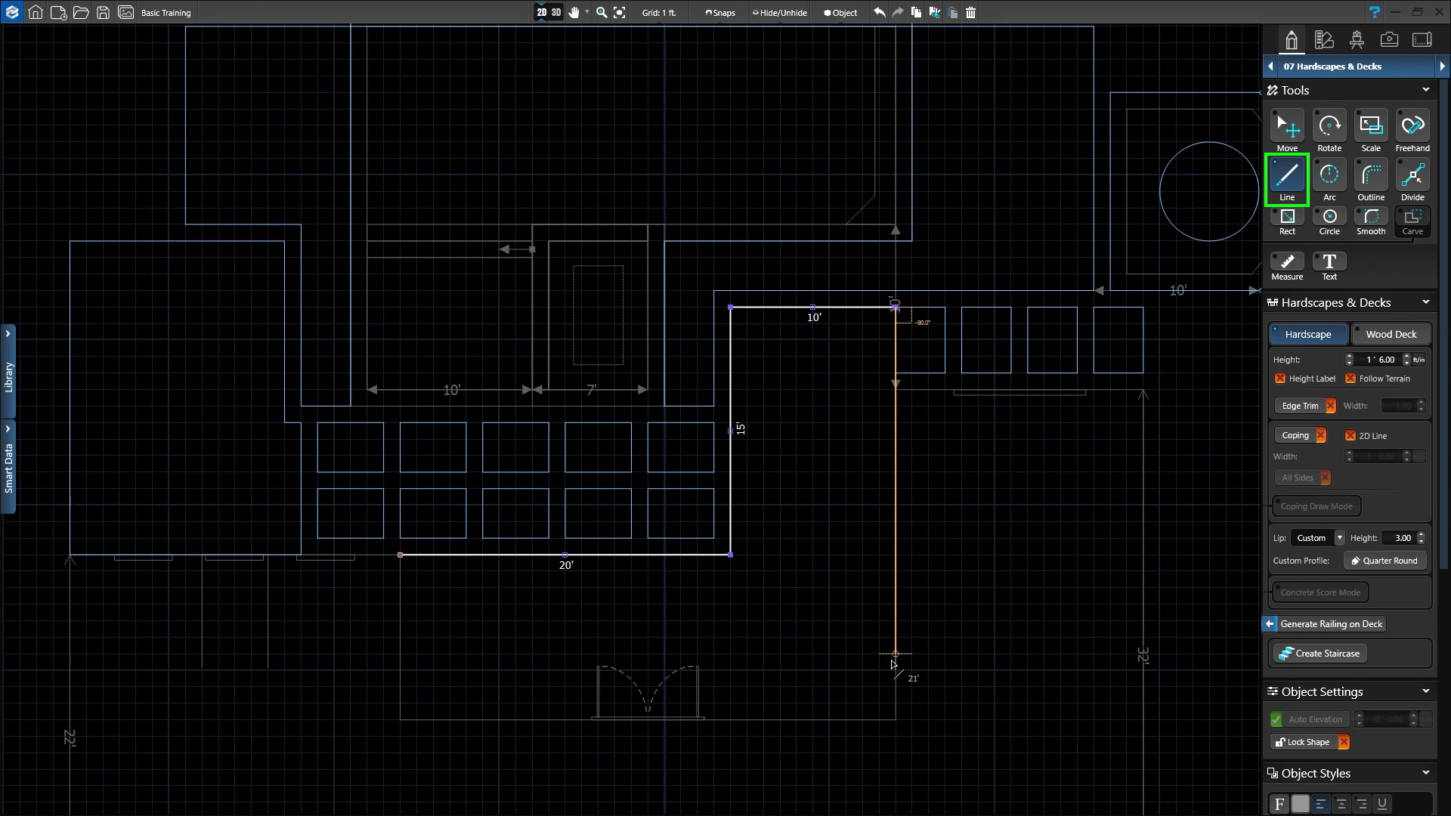
click(894, 720)
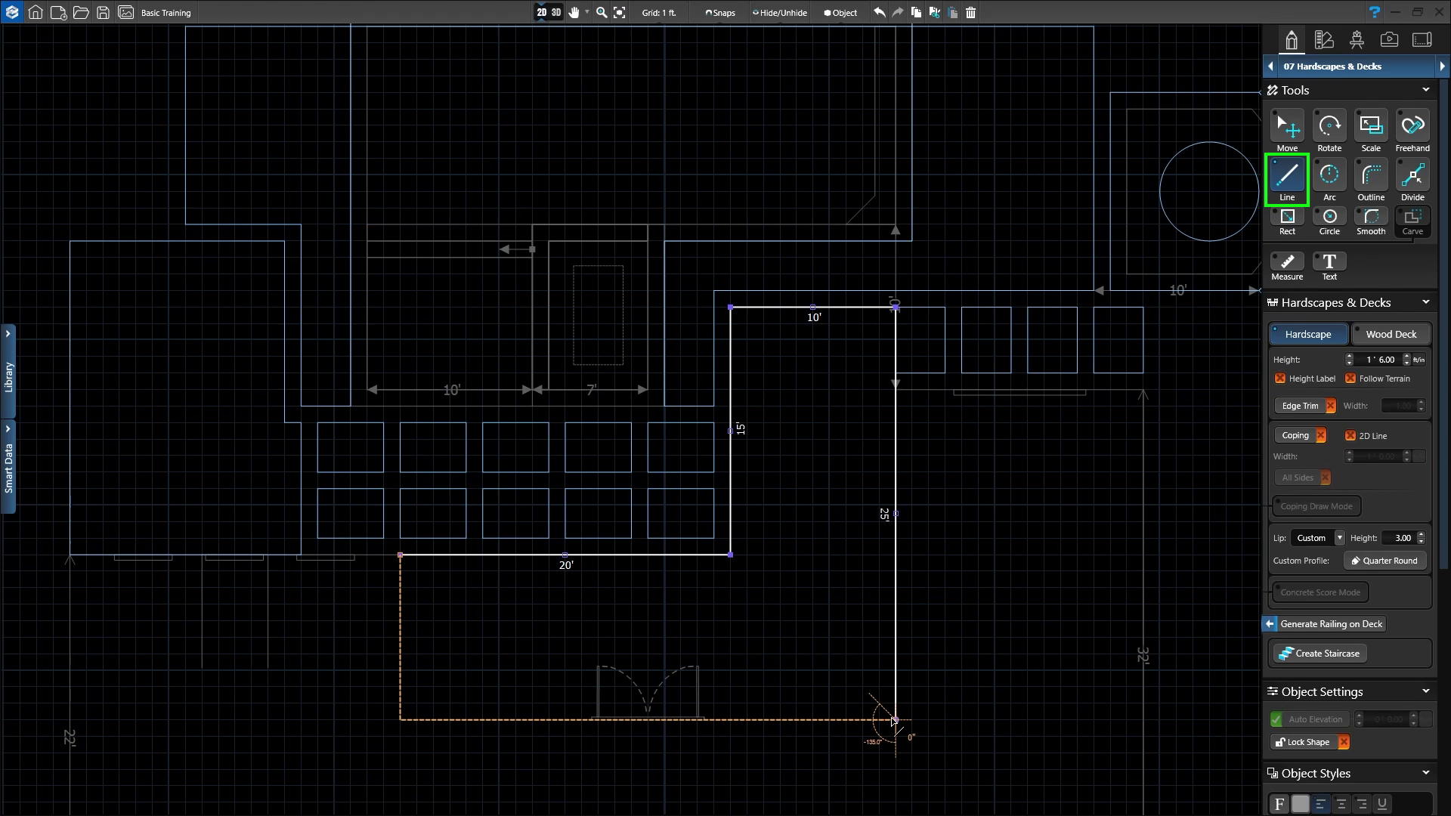
double_click(893, 720)
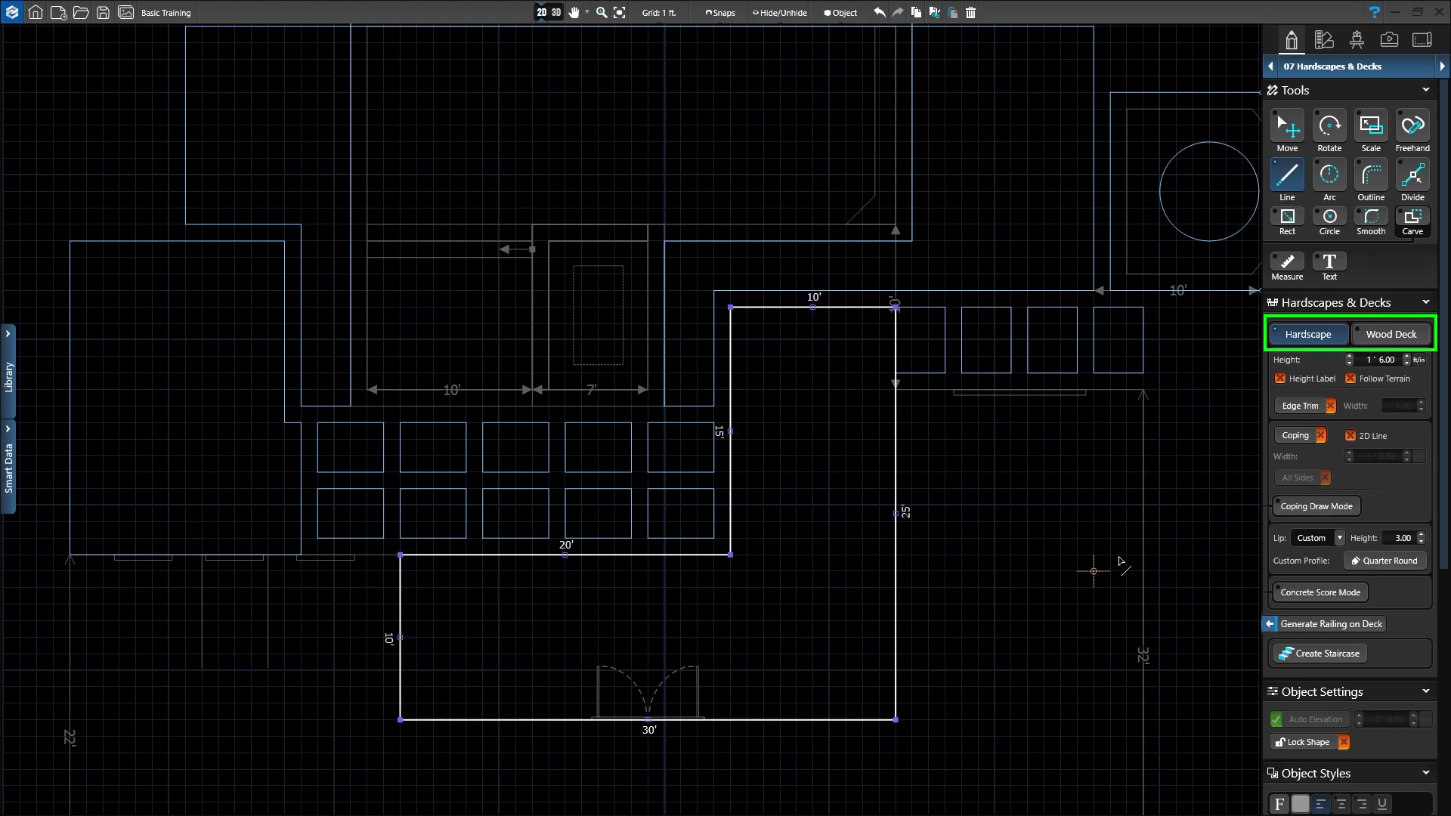
Step: Convert the outline into a wood deck and set its height to 2' 9"
click(1382, 337)
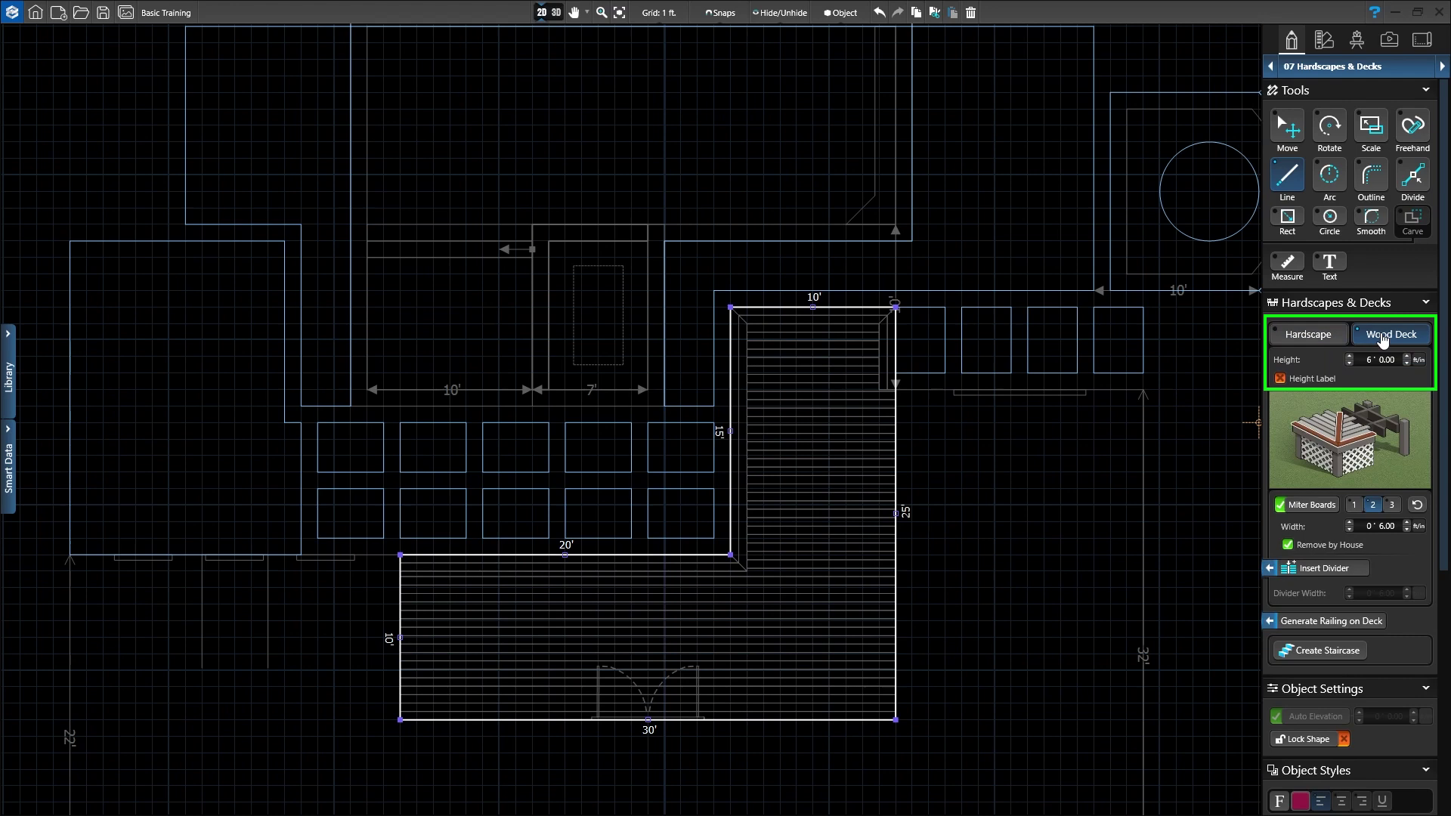
double_click(1348, 364)
double_click(1383, 360)
text(2'9)
key(Return)
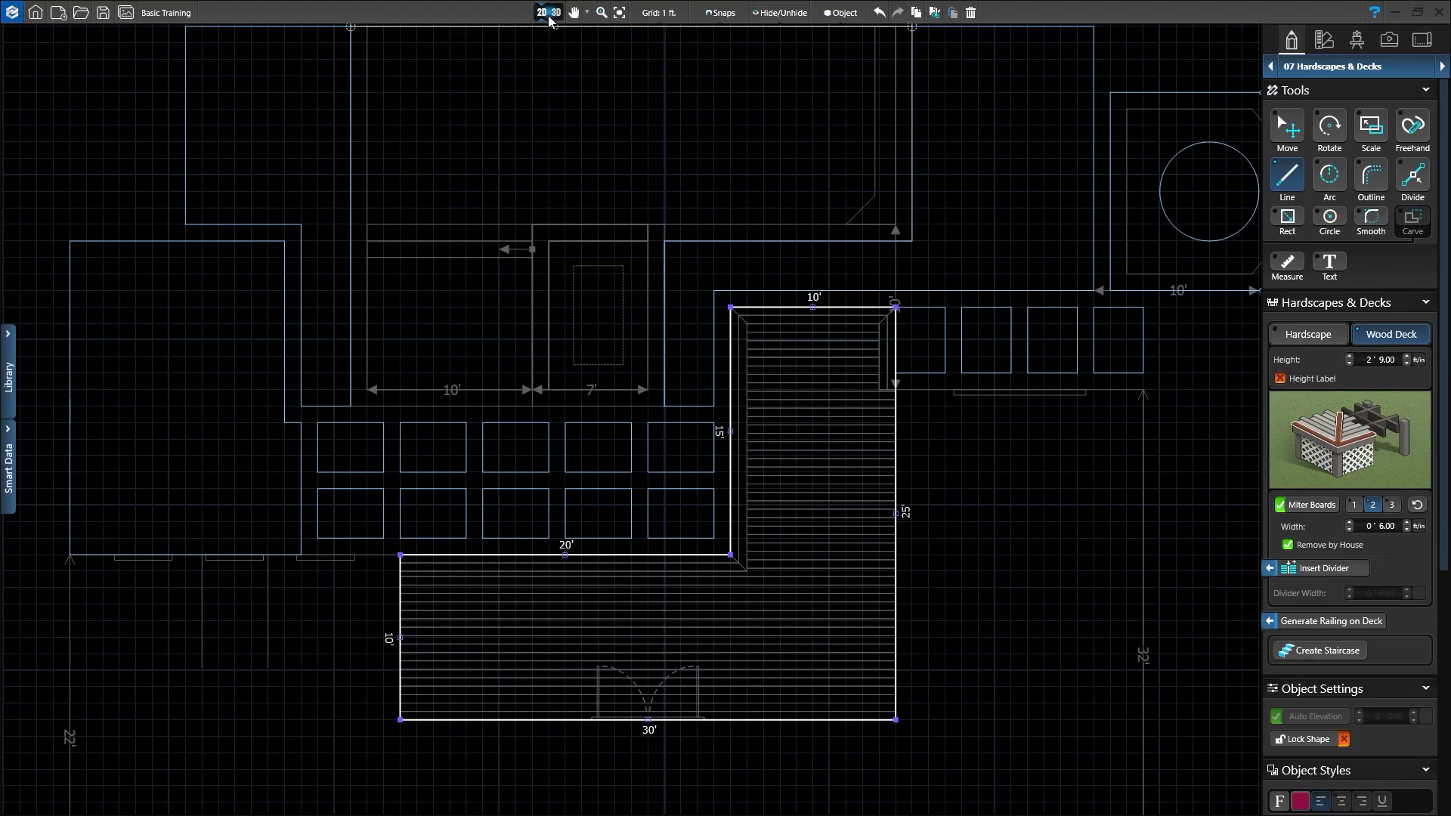
click(551, 15)
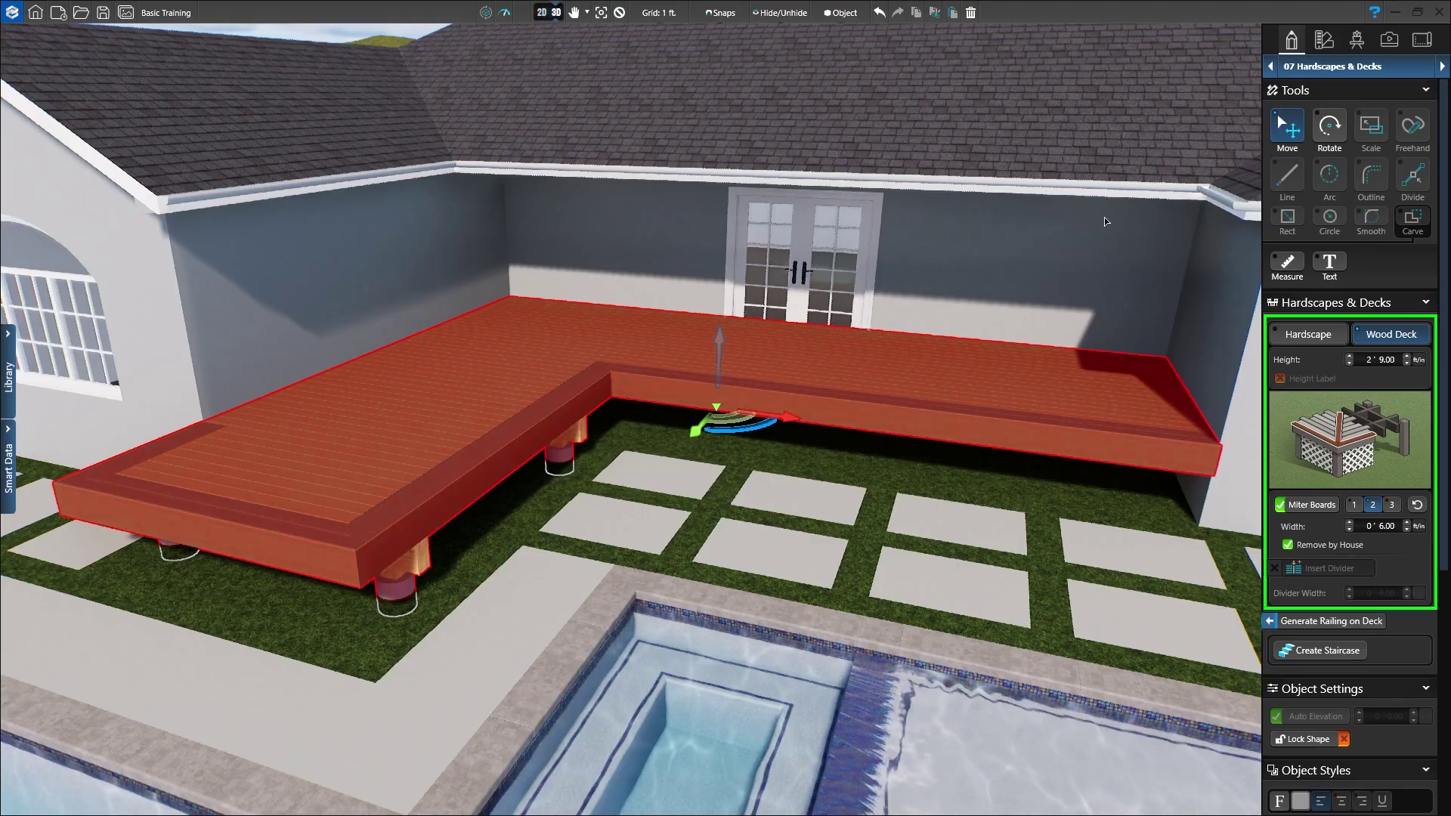
Step: Test Surface Boards and Overhang Past Framing, leaving surface boards off to expose the joists
click(1313, 427)
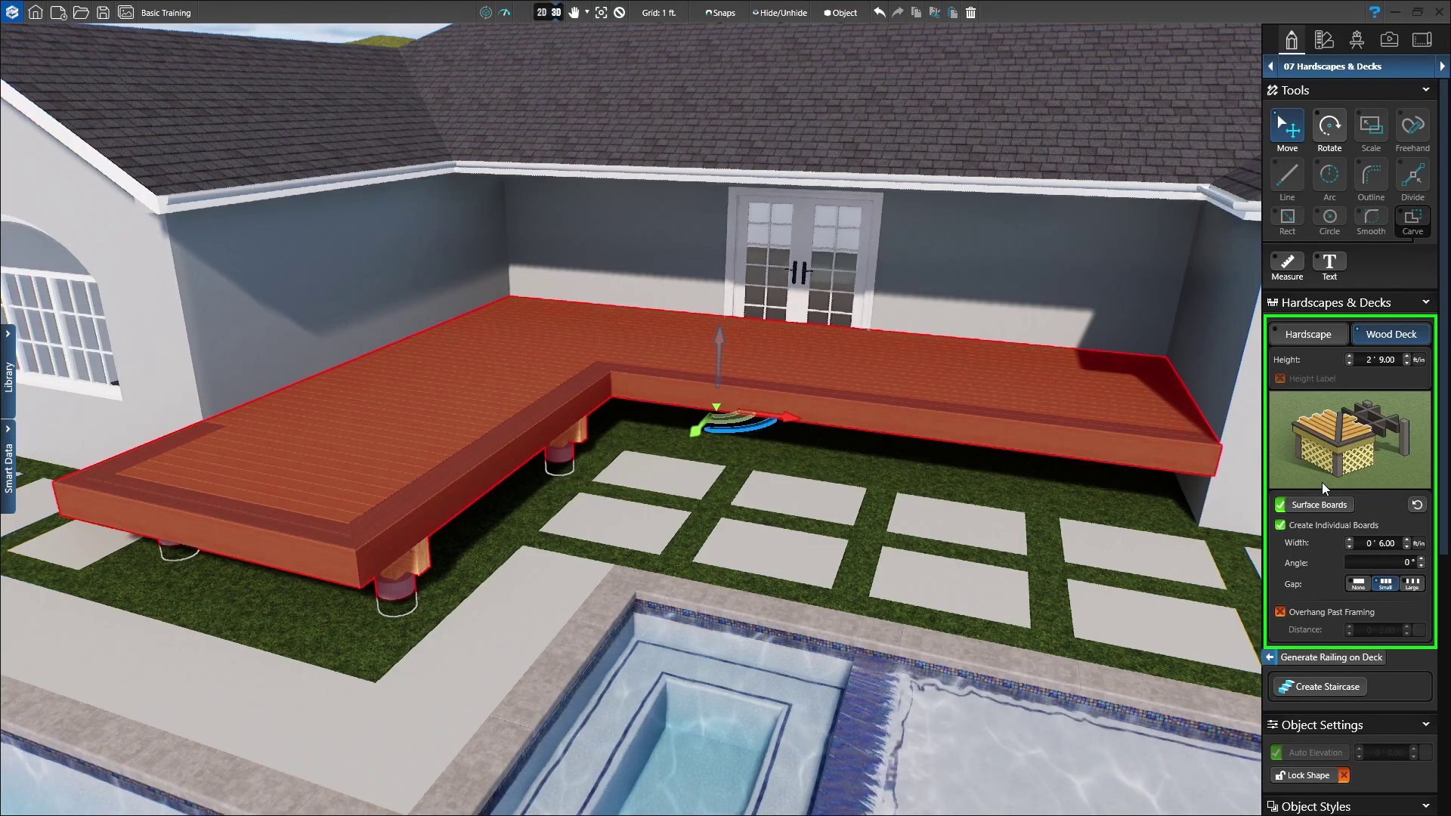
click(1320, 505)
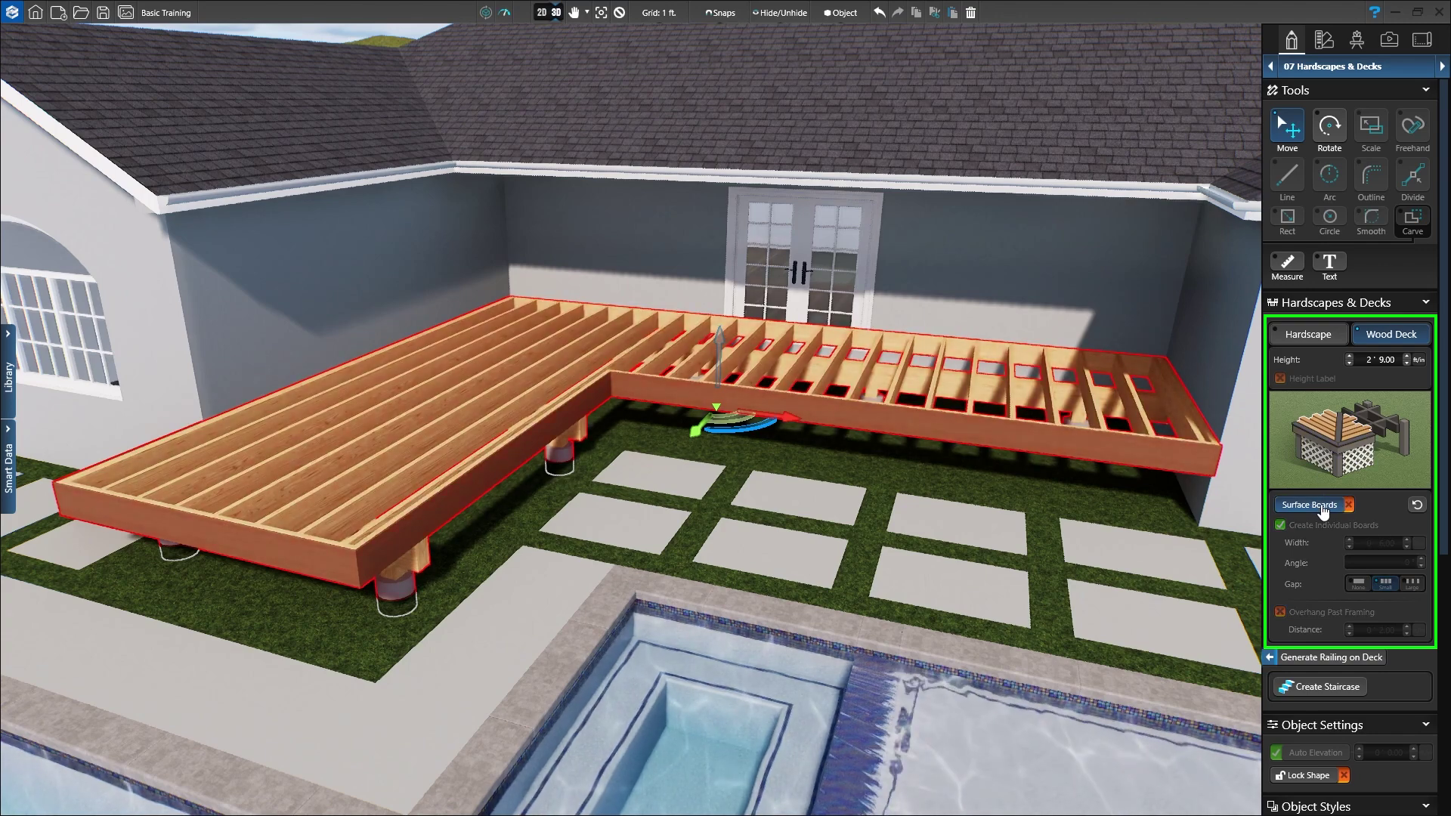
click(1320, 507)
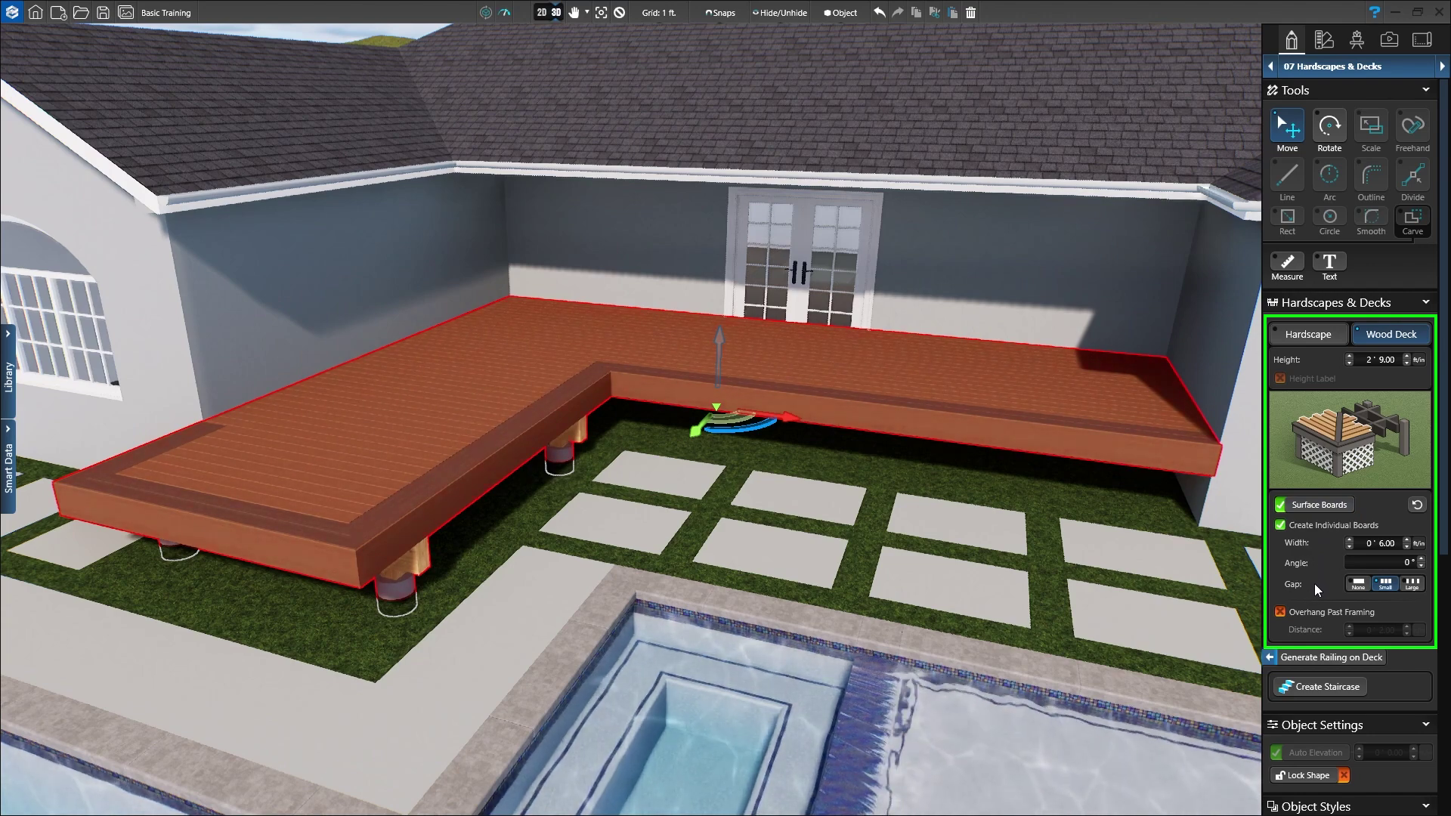
click(1281, 612)
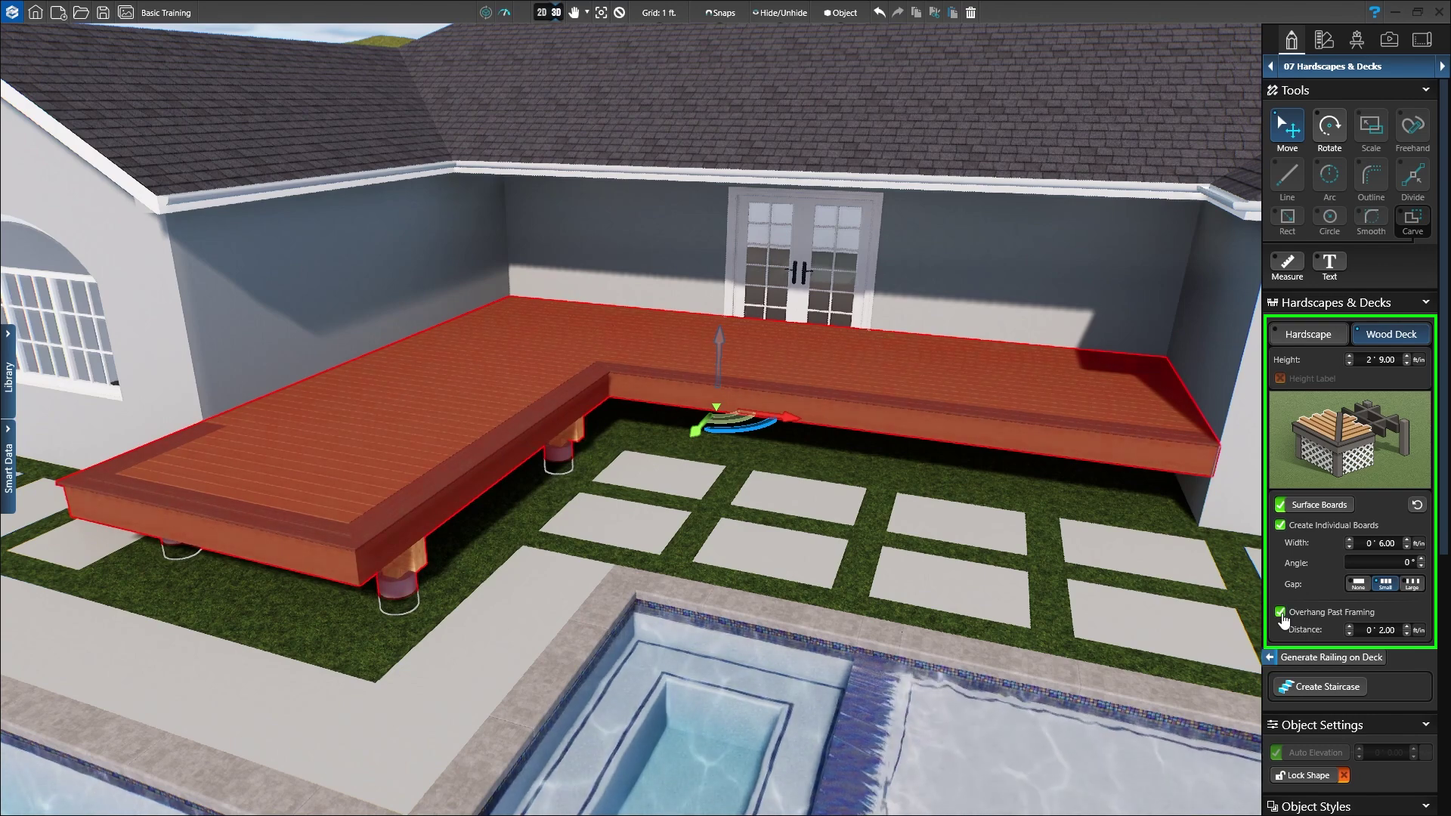
click(1280, 613)
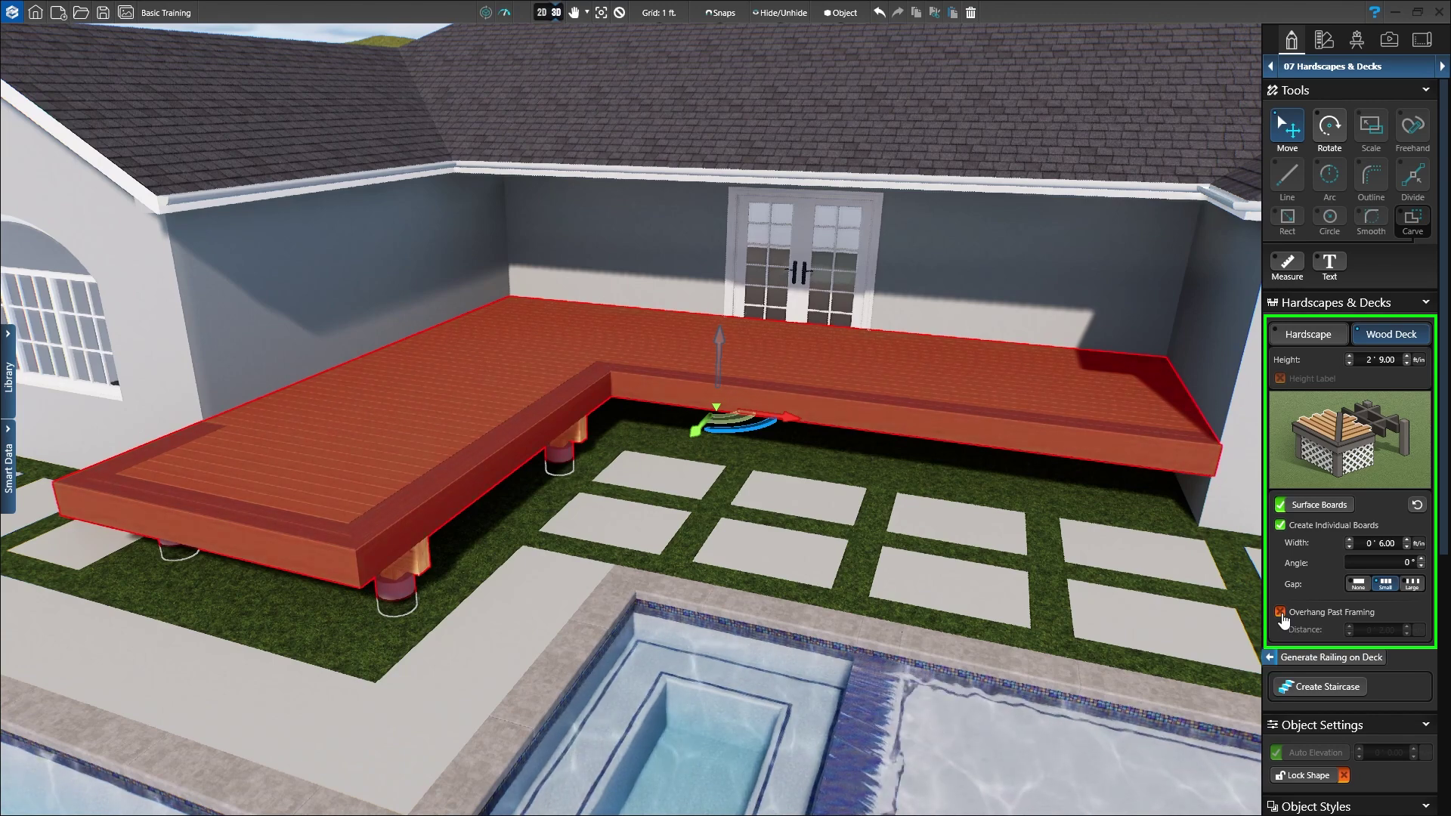
click(1317, 512)
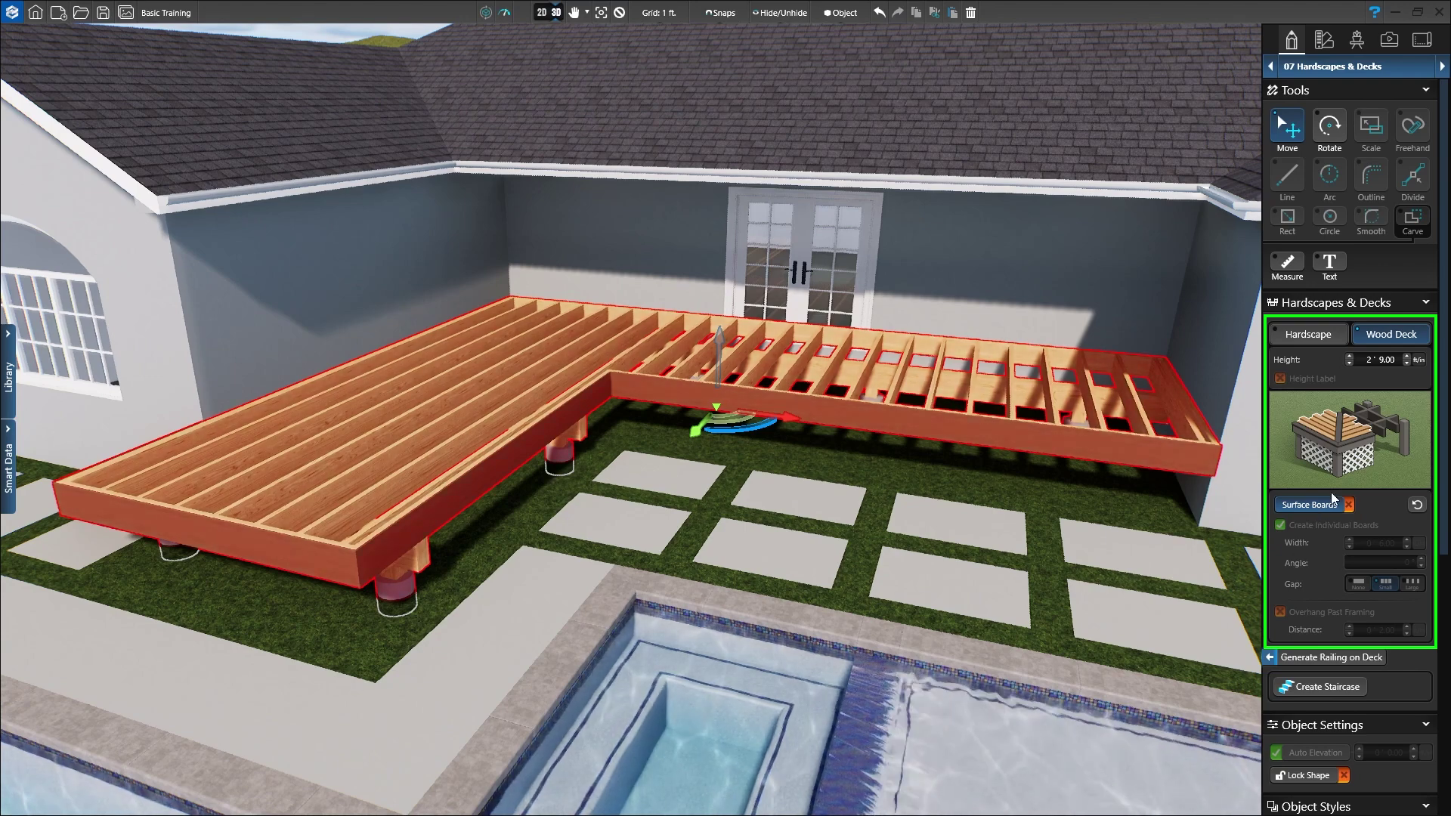
click(1386, 427)
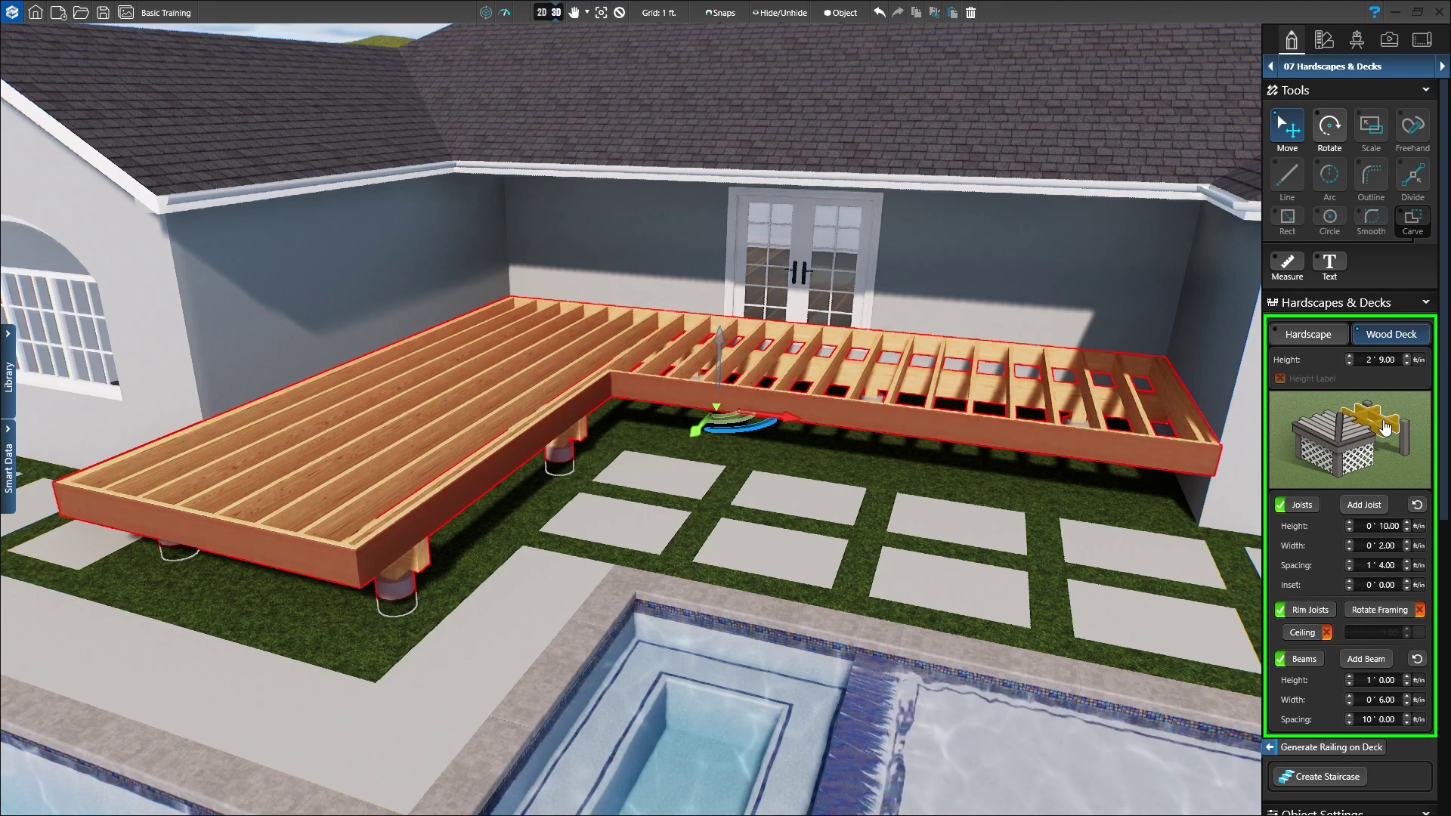
Step: Toggle joists, rim joists, framing direction, ceiling and beams, restoring each to its original state
click(1300, 504)
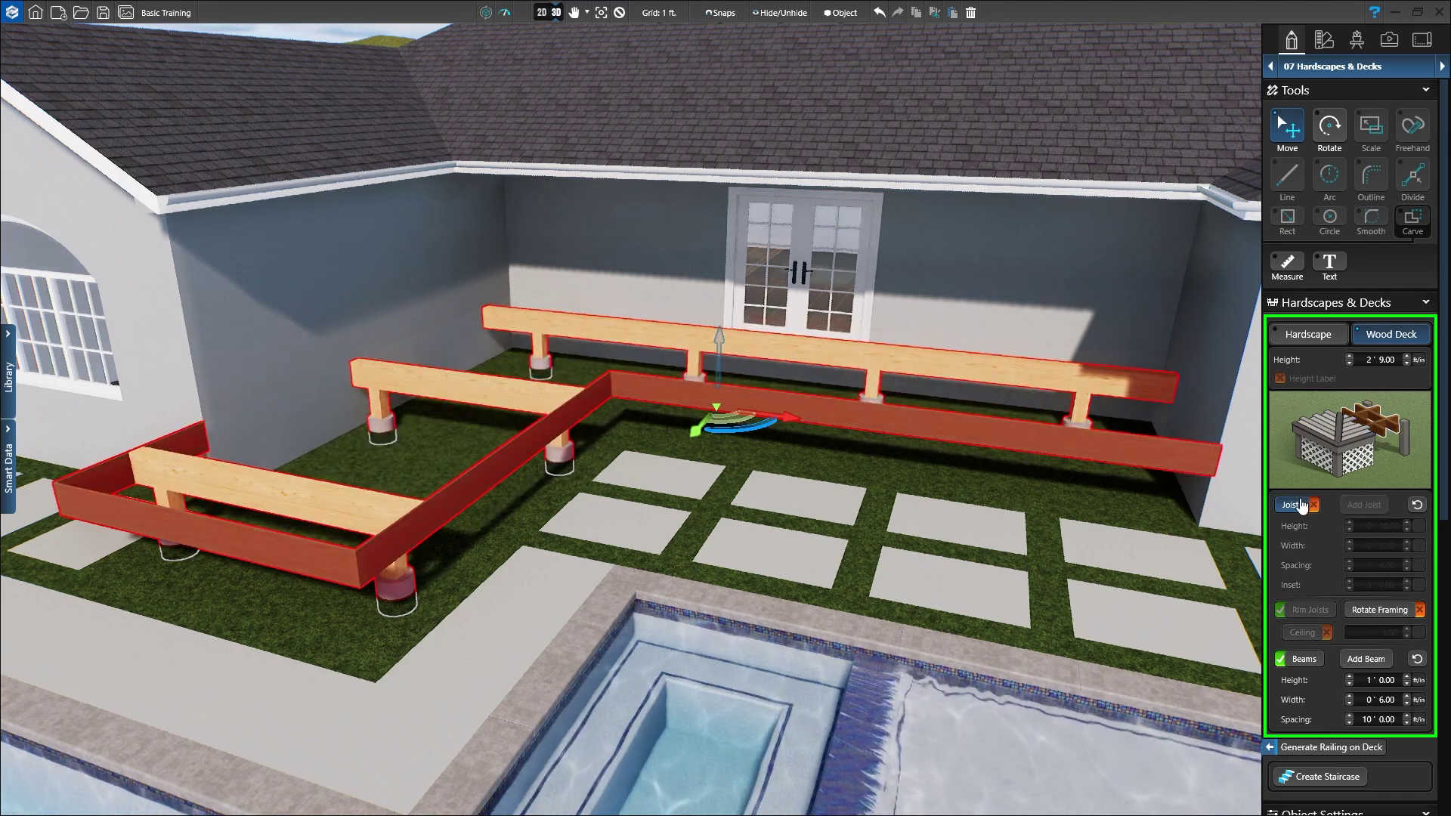
click(1300, 505)
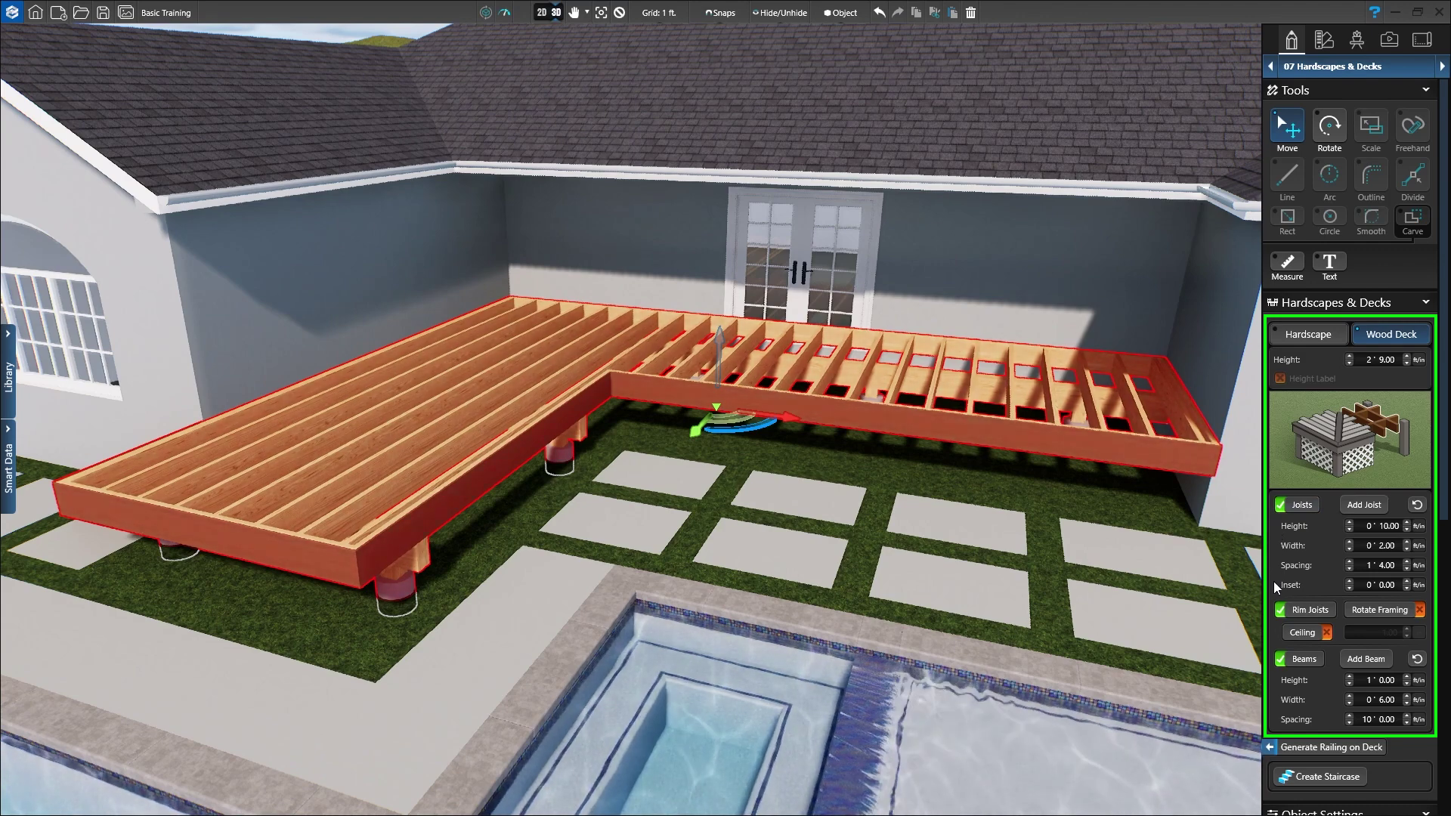
click(1302, 614)
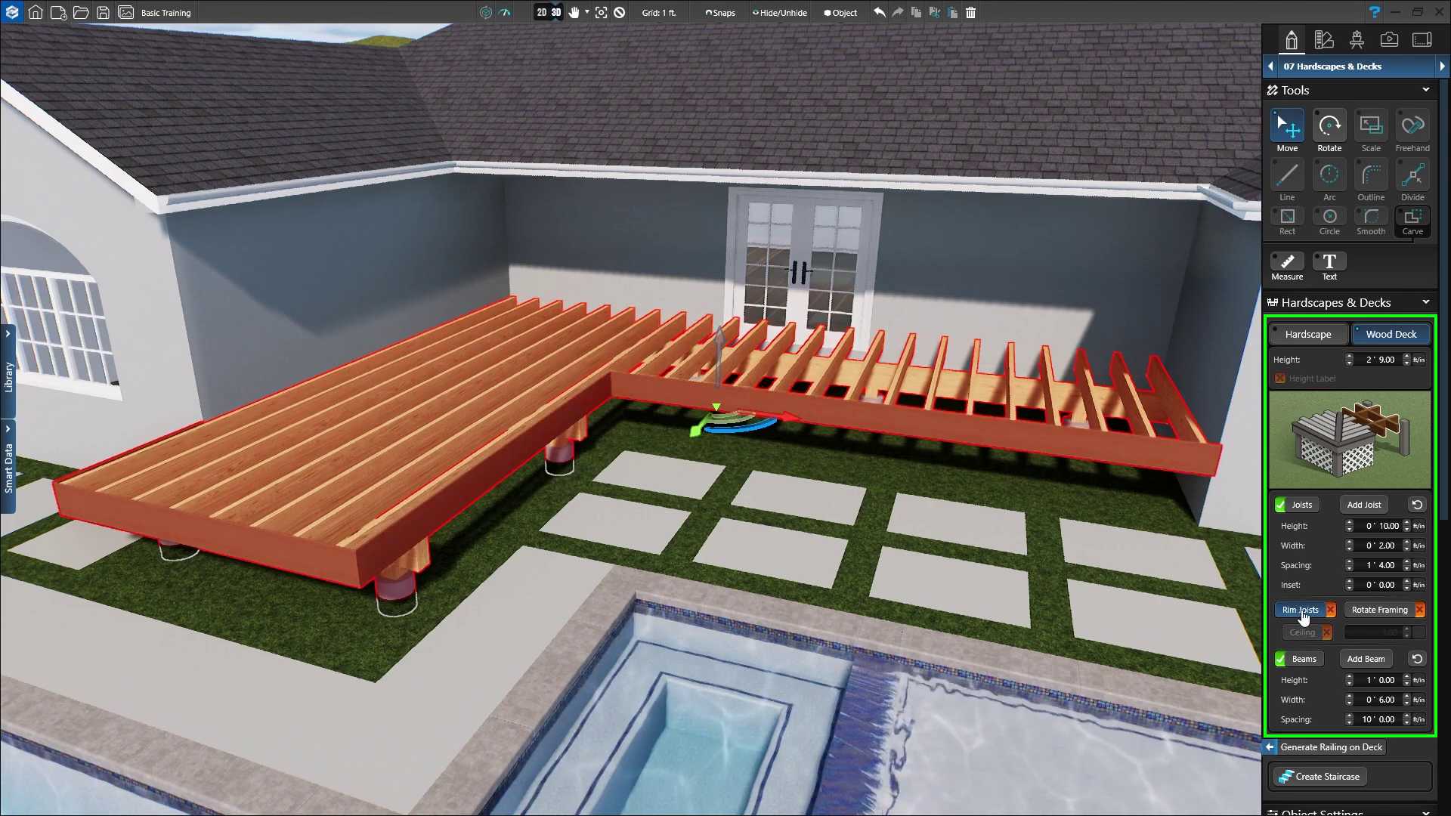
click(1302, 614)
click(1368, 609)
click(1366, 612)
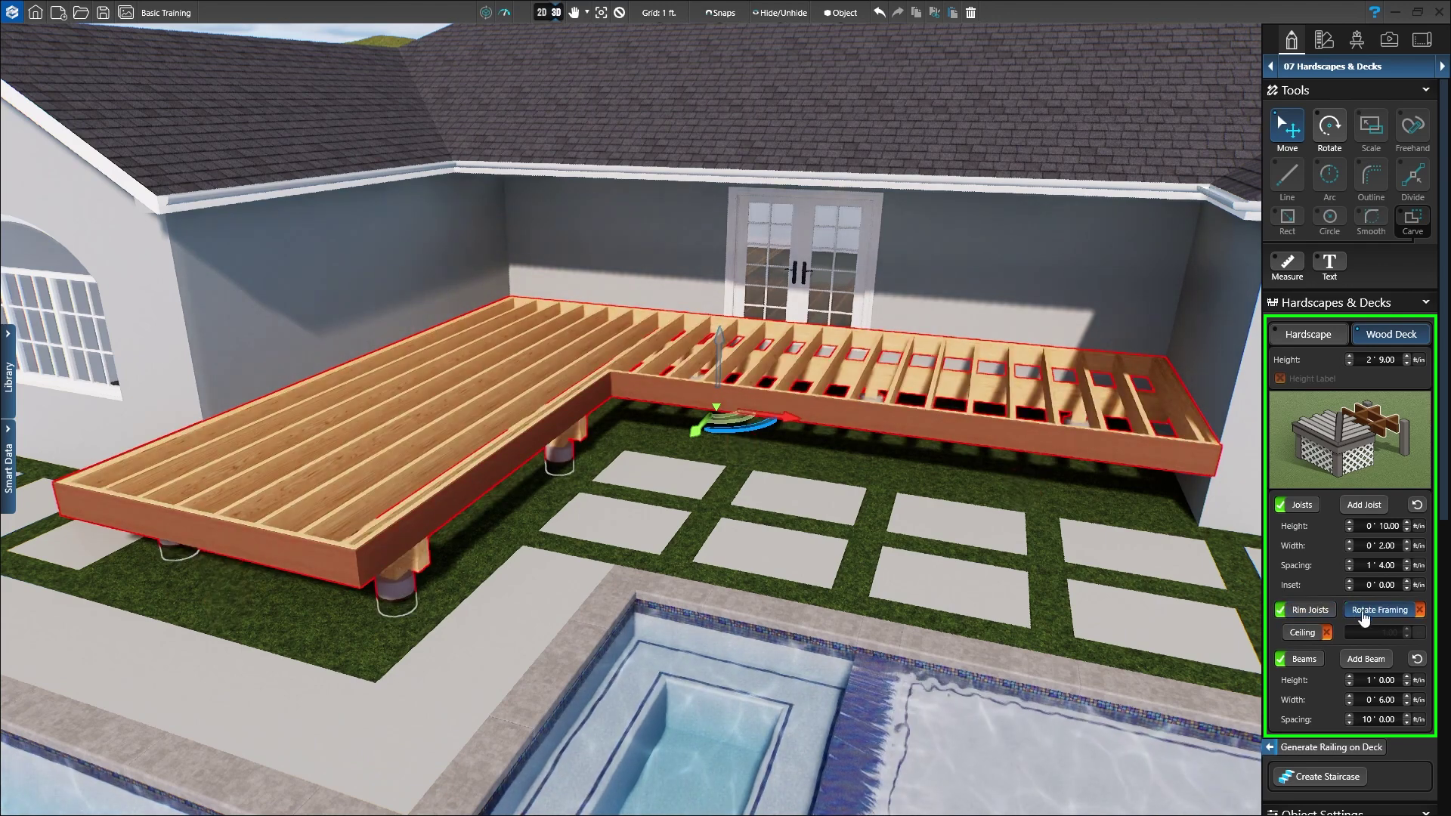
click(1303, 633)
click(1302, 633)
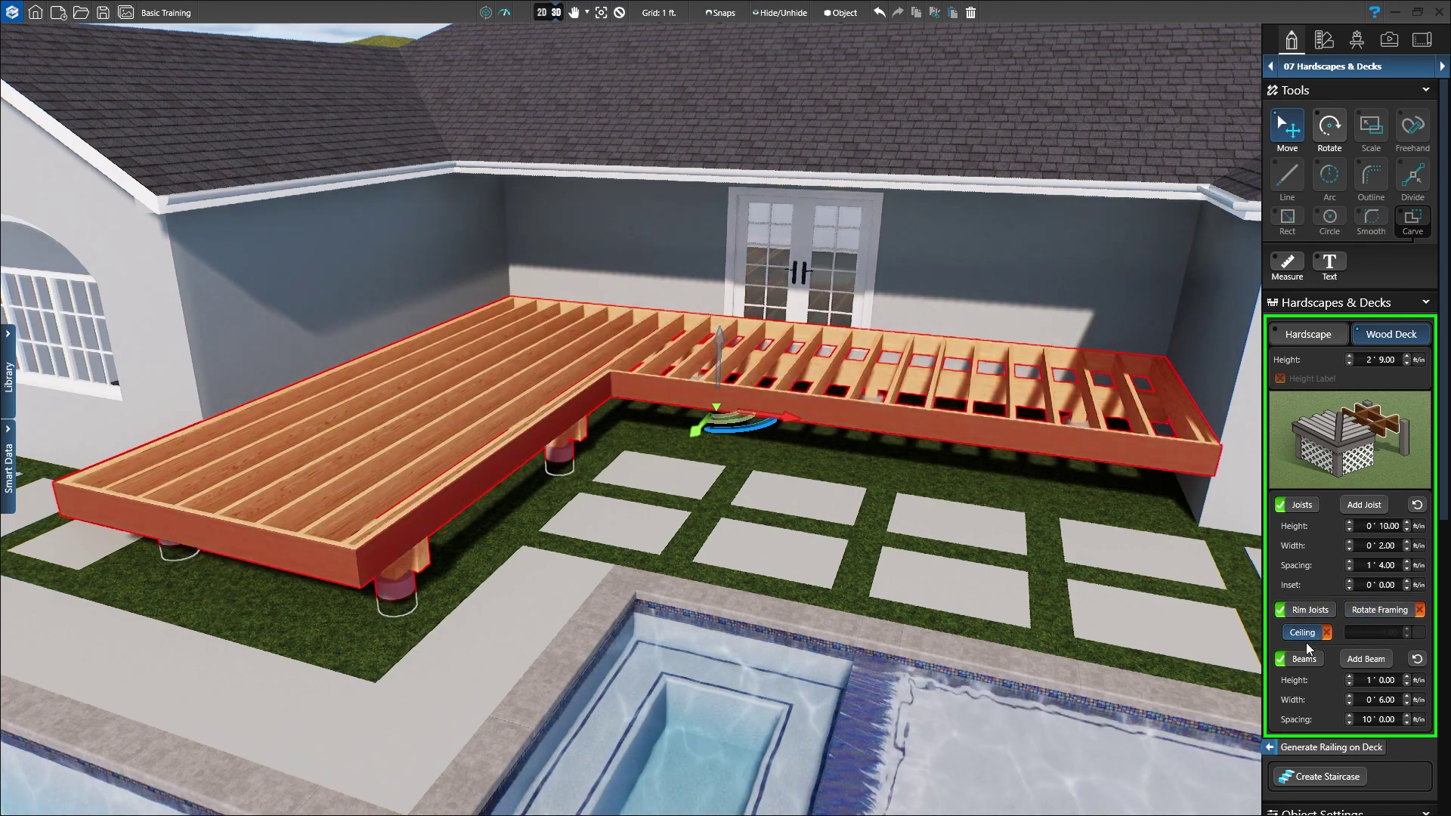
click(1299, 660)
click(1298, 660)
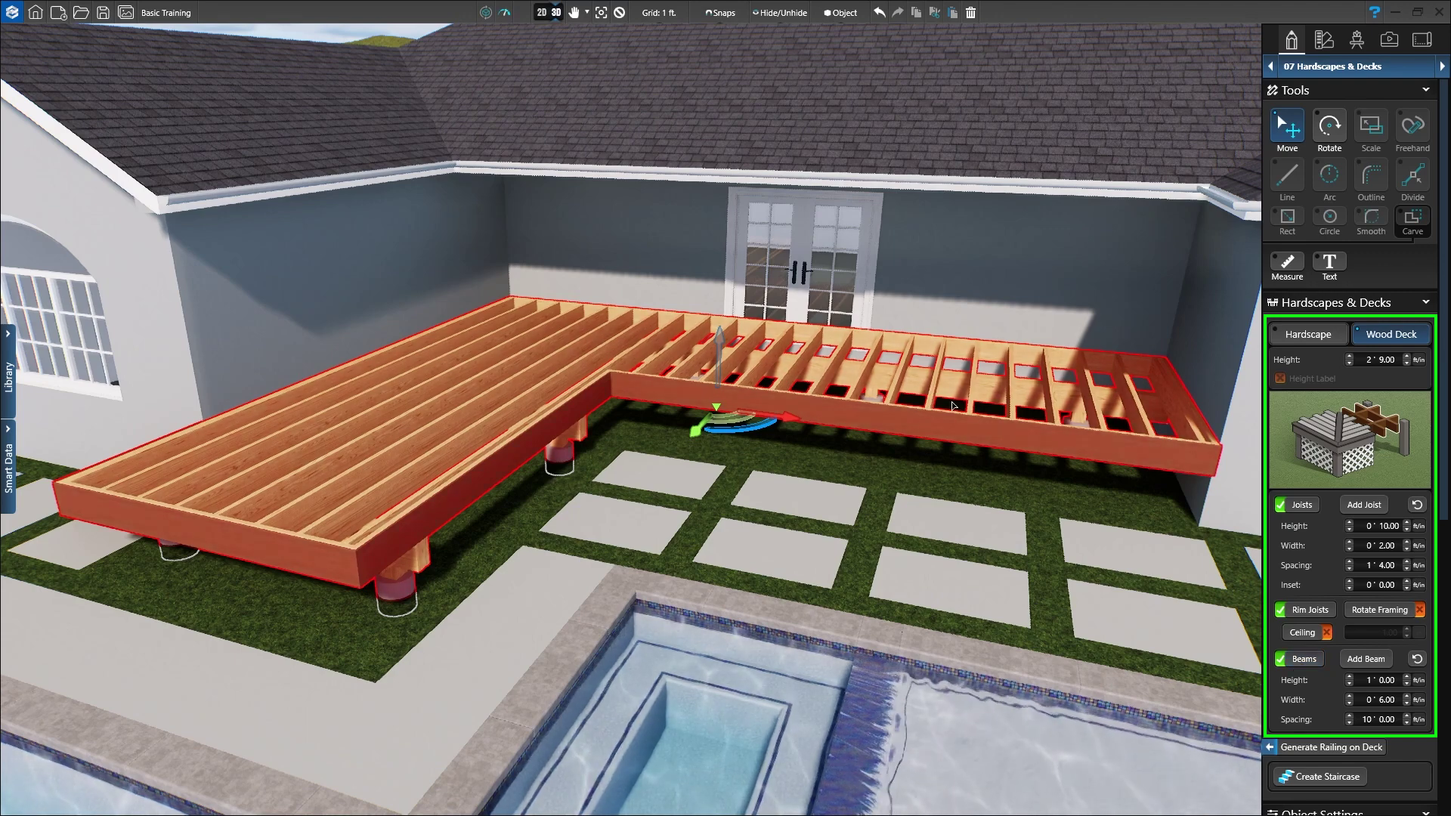
Step: Drag one joist about 5 inches, leaving 20'8" and 9'4" on either side, then reset it
click(899, 381)
click(898, 382)
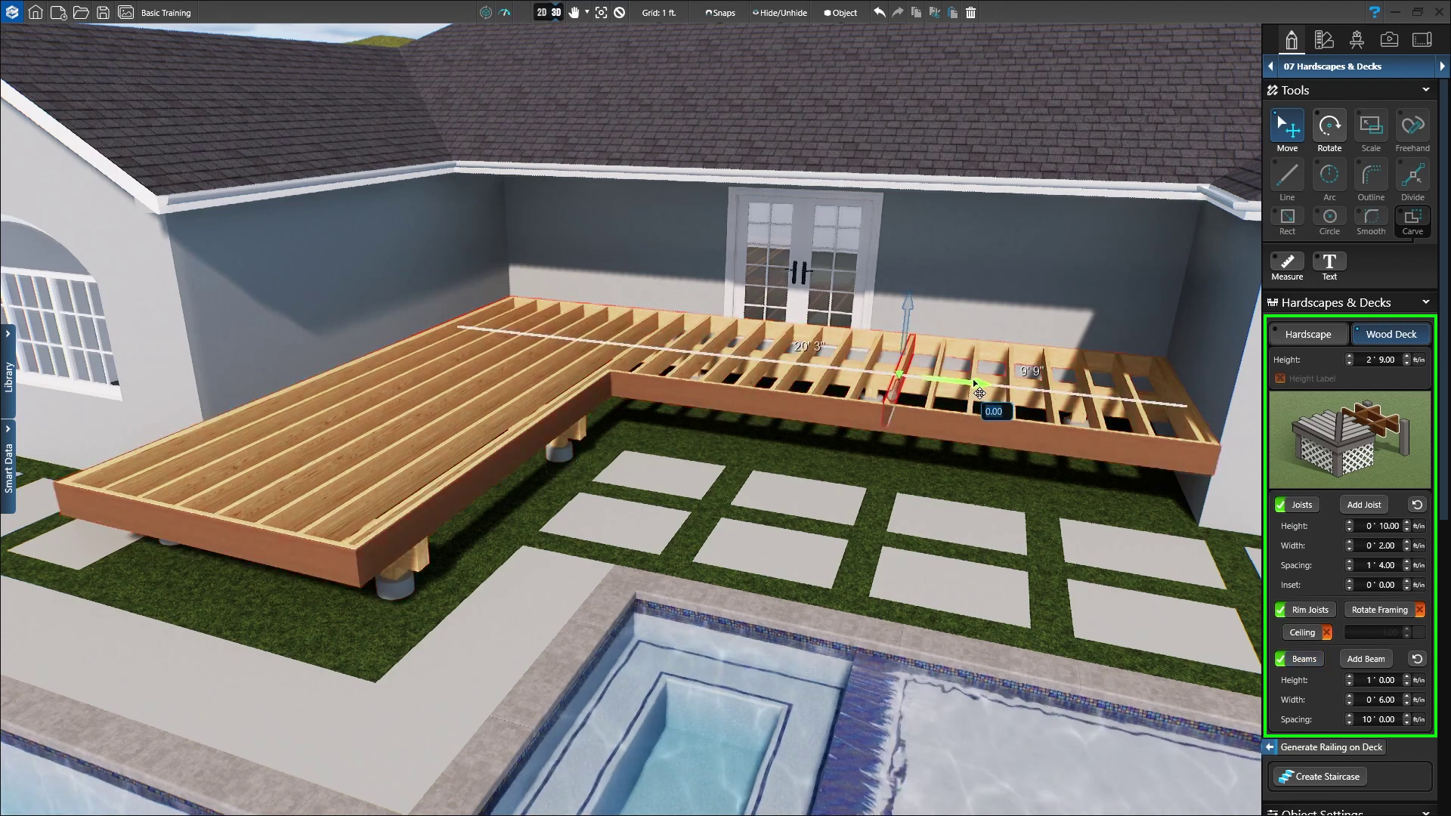
mouse_move(970, 383)
mouse_down()
mouse_move(955, 378)
mouse_move(984, 388)
mouse_up()
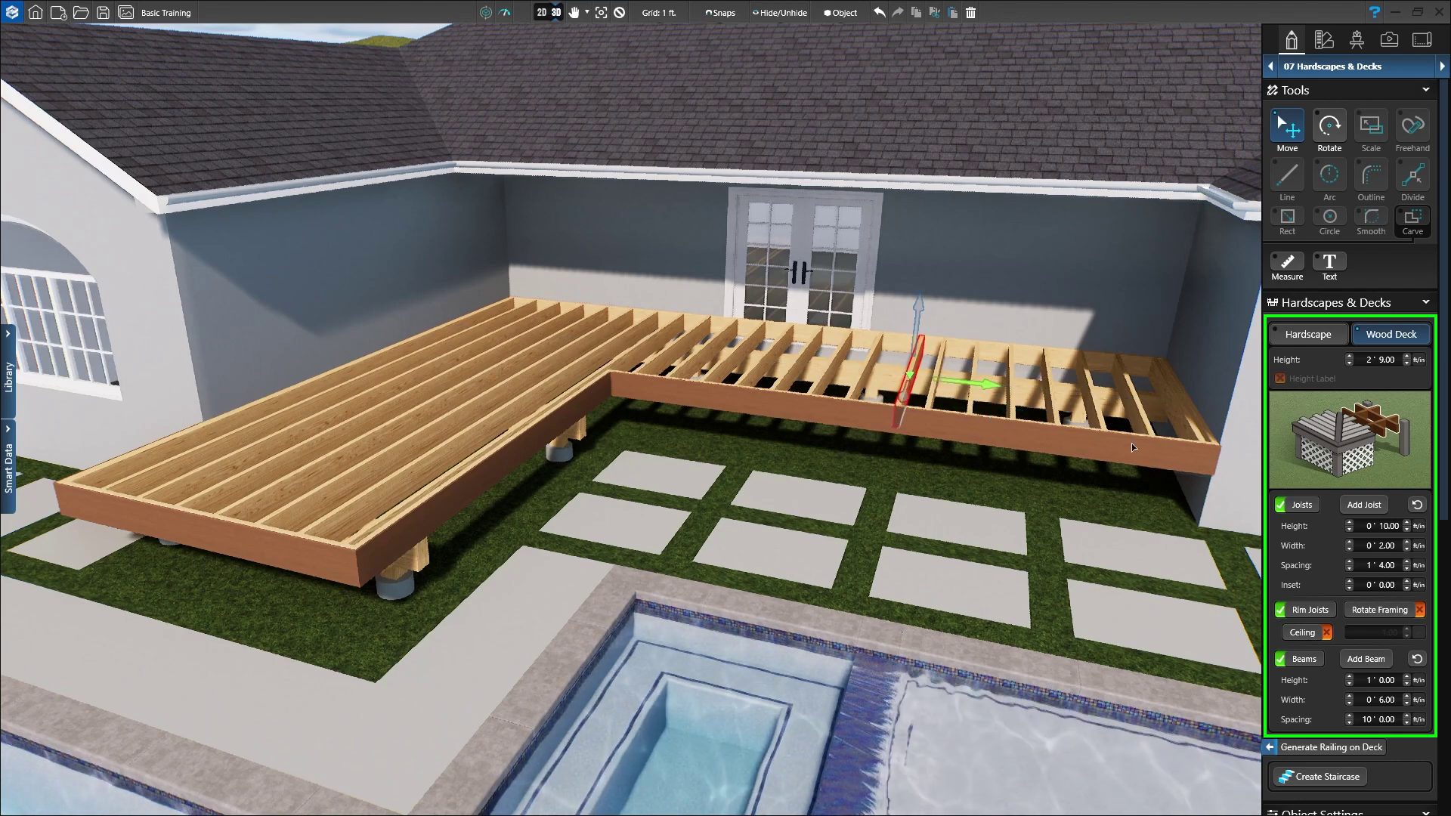
click(1419, 507)
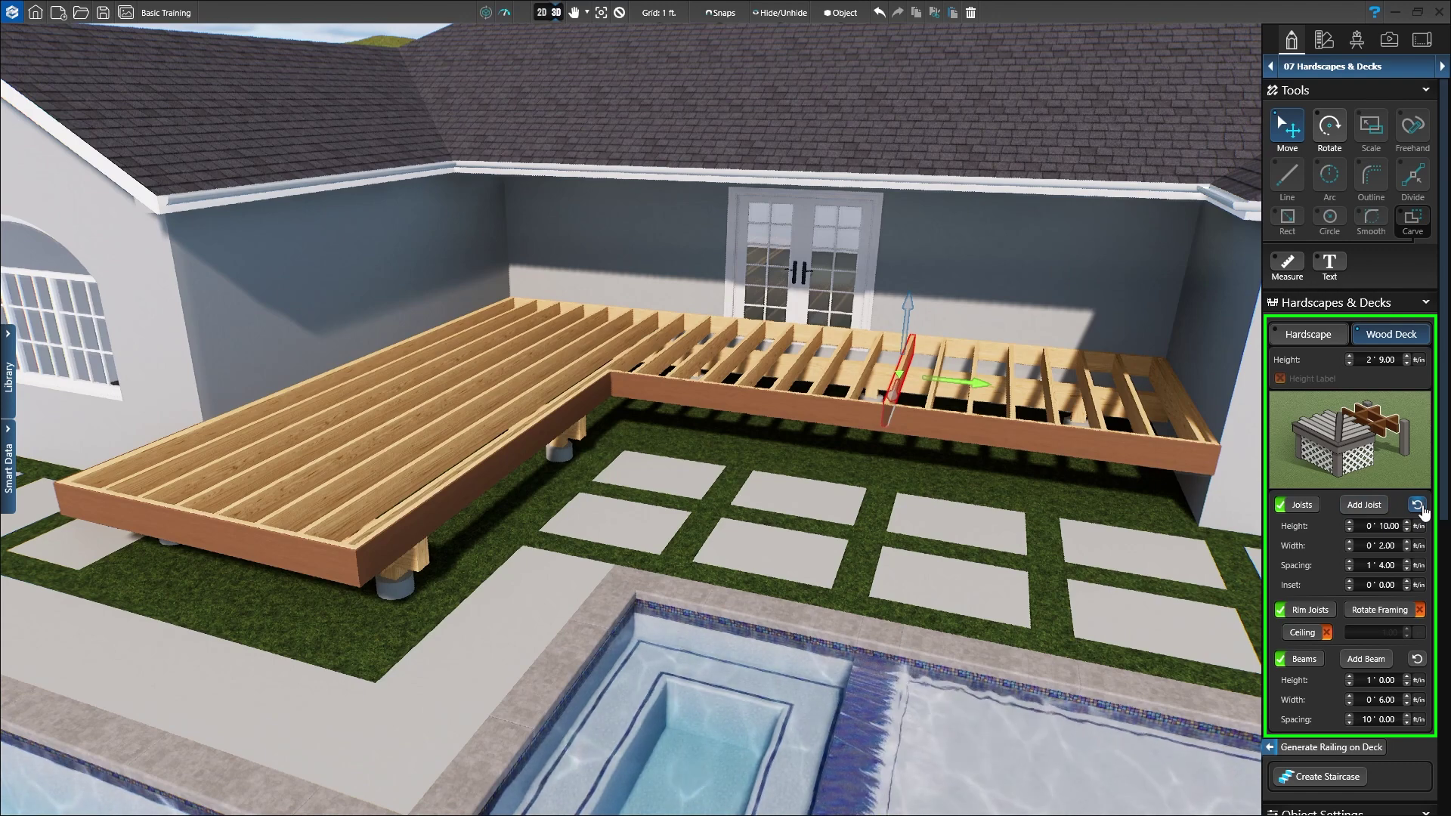
Step: Test the post and pier options, keeping posts at 8' spacing on round concrete piers
click(1340, 469)
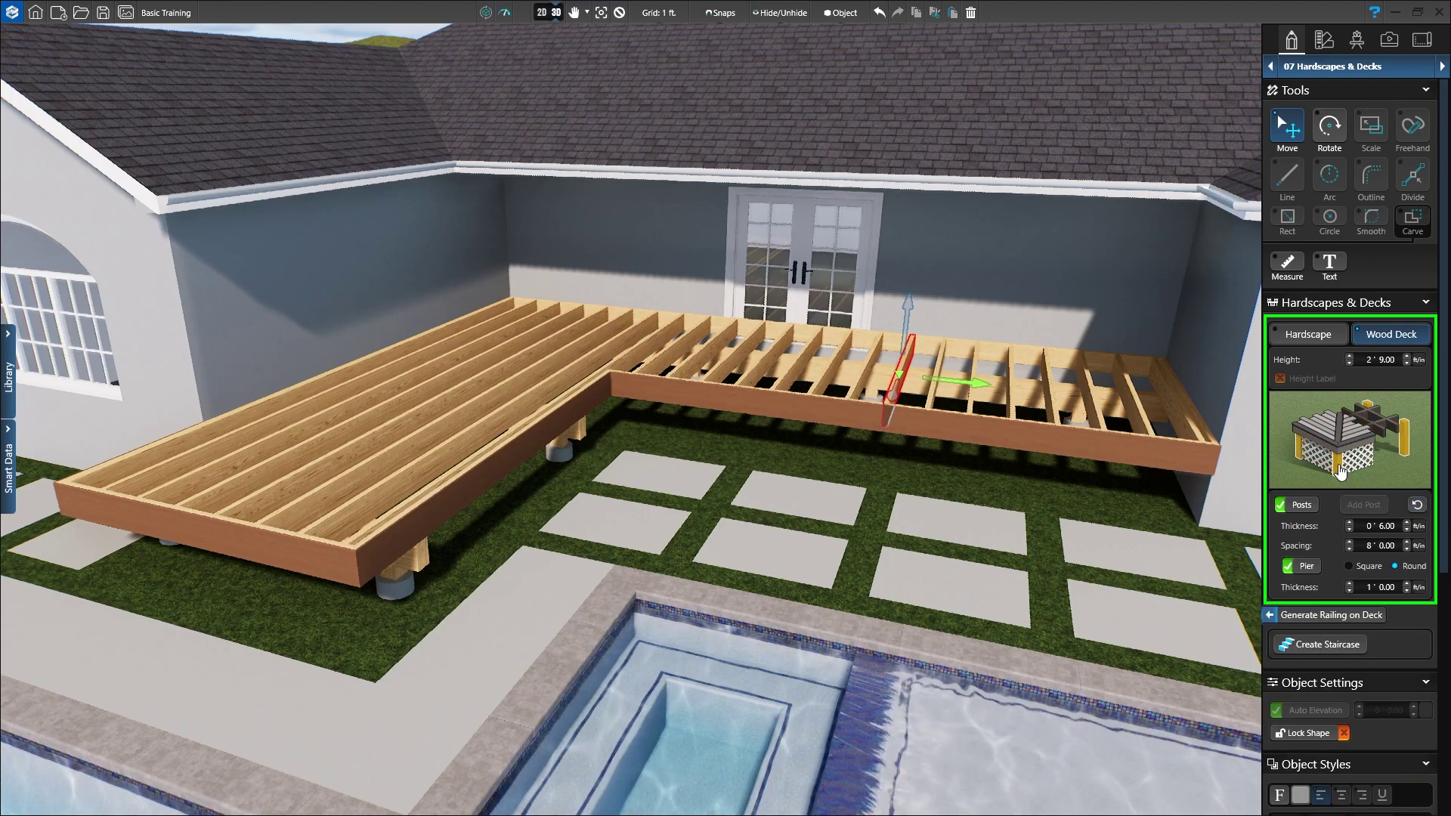
click(1294, 504)
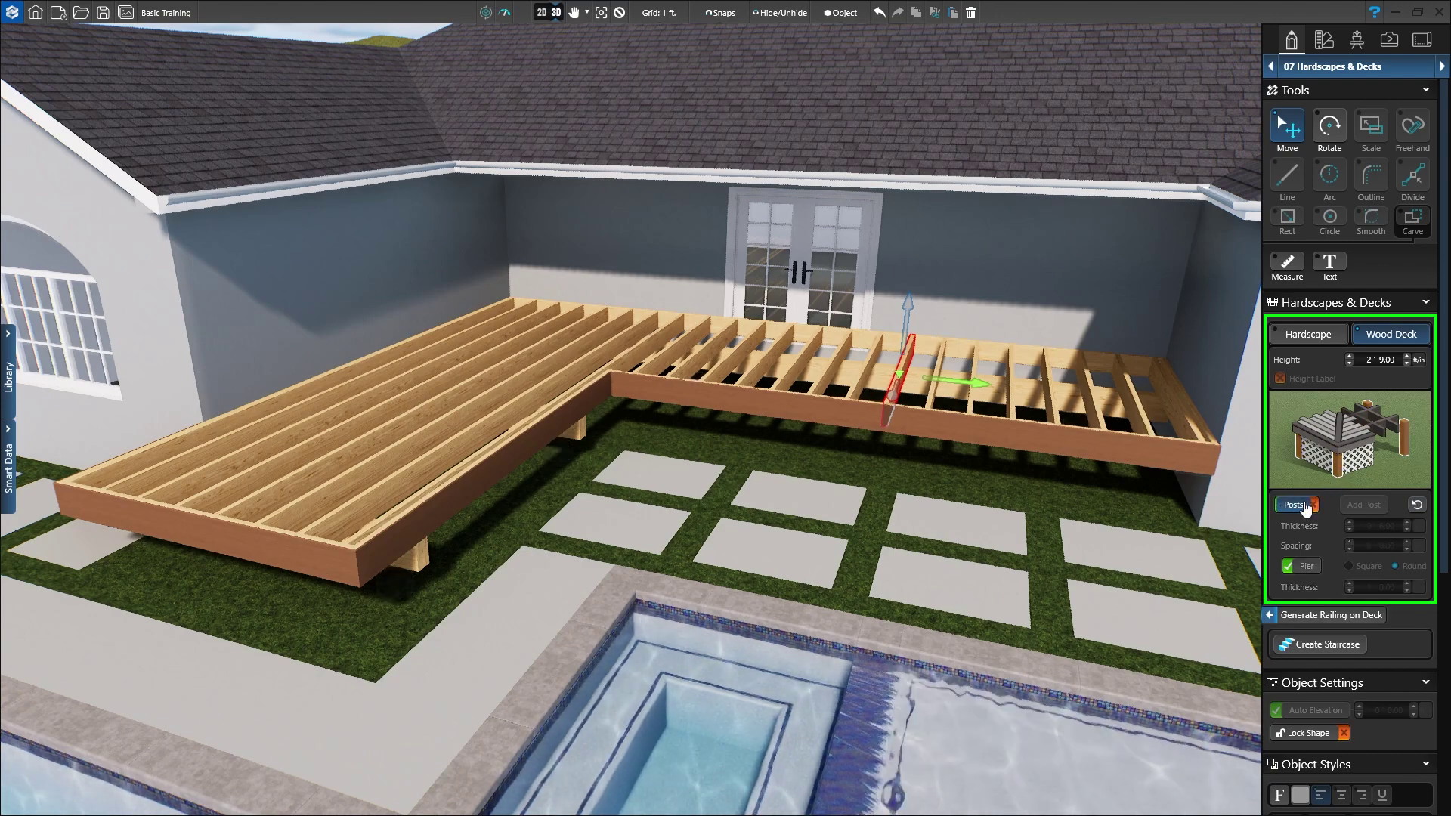
click(1303, 506)
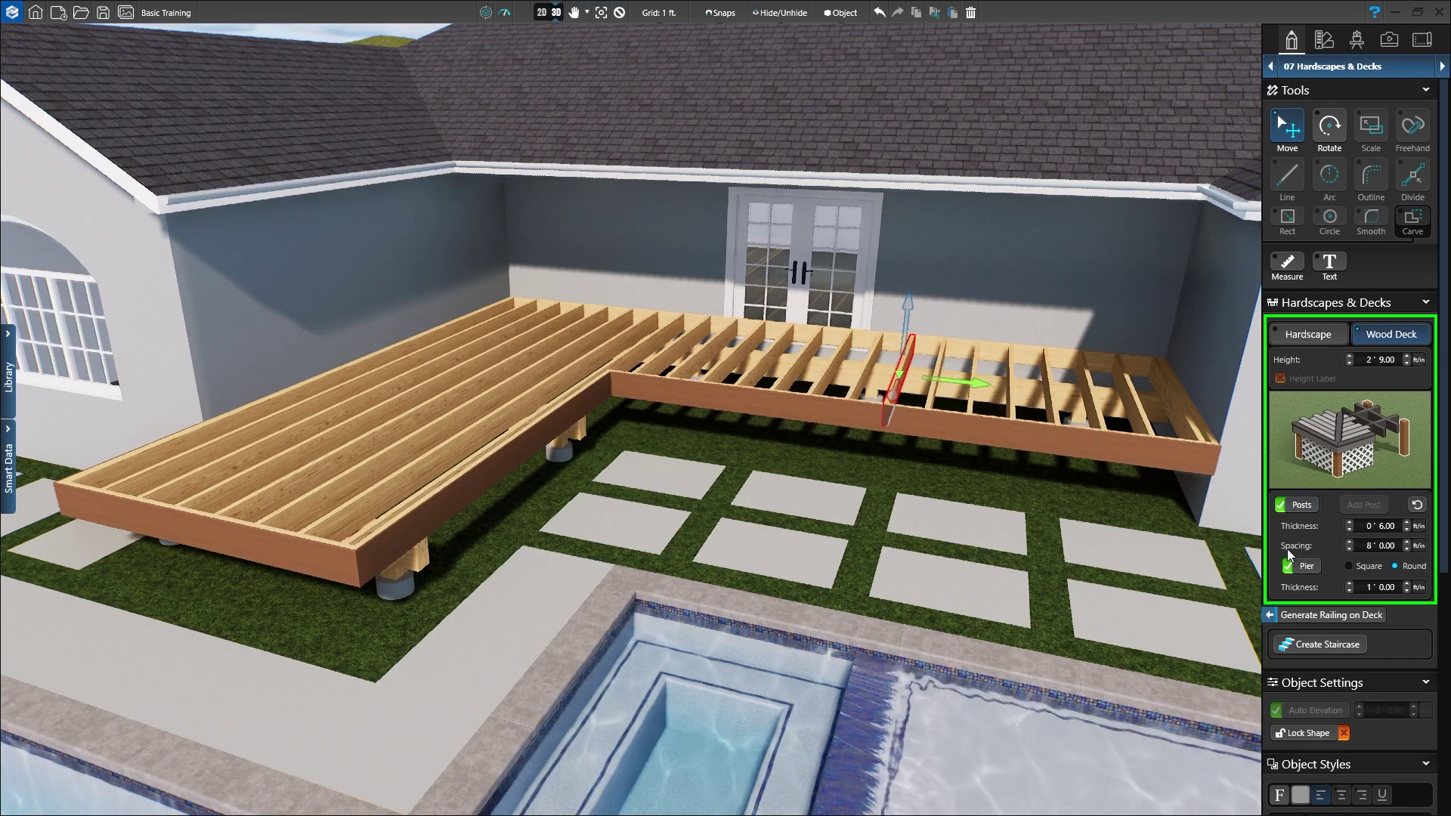
click(1350, 543)
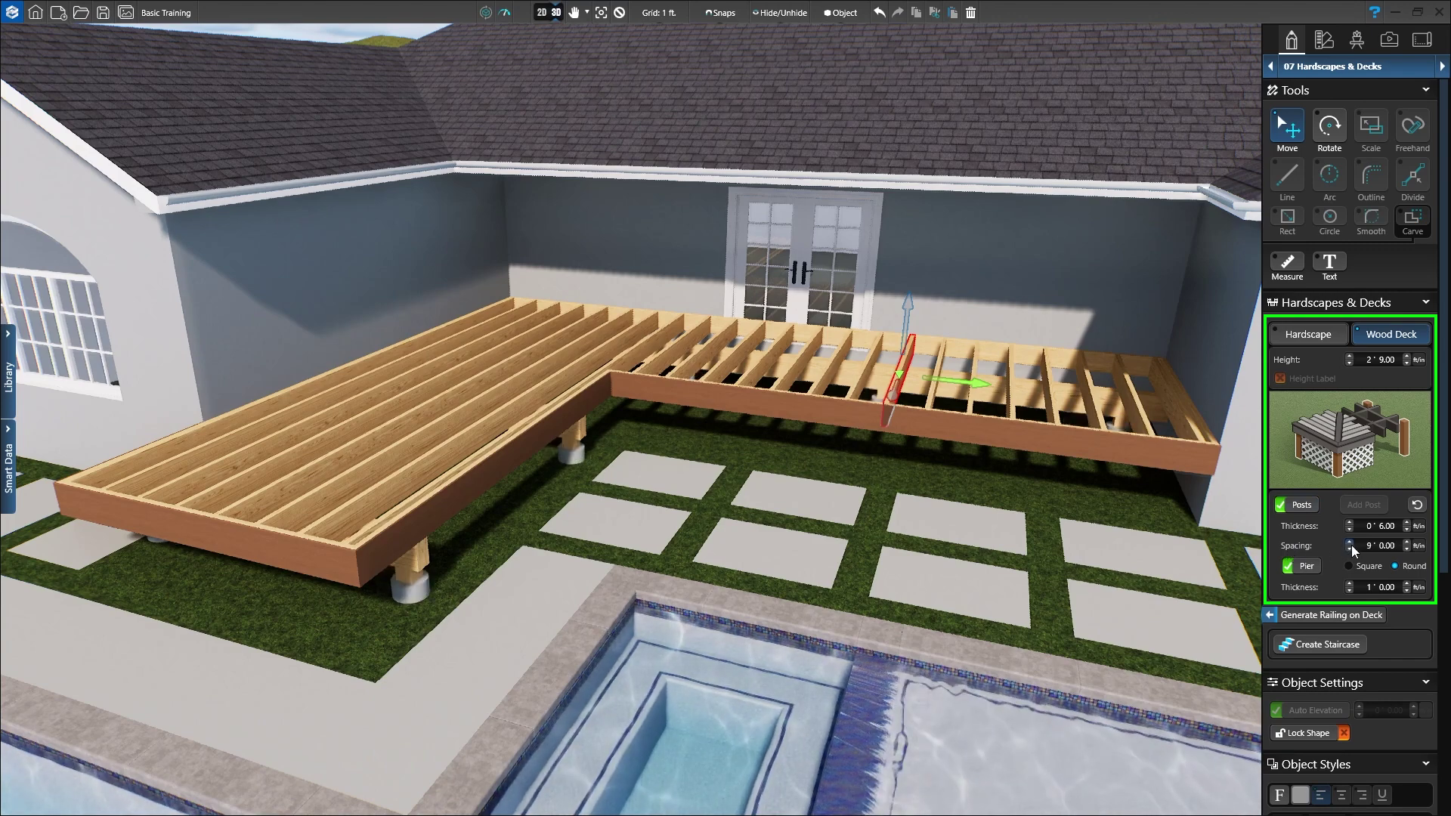
click(1350, 543)
click(1349, 549)
click(1350, 550)
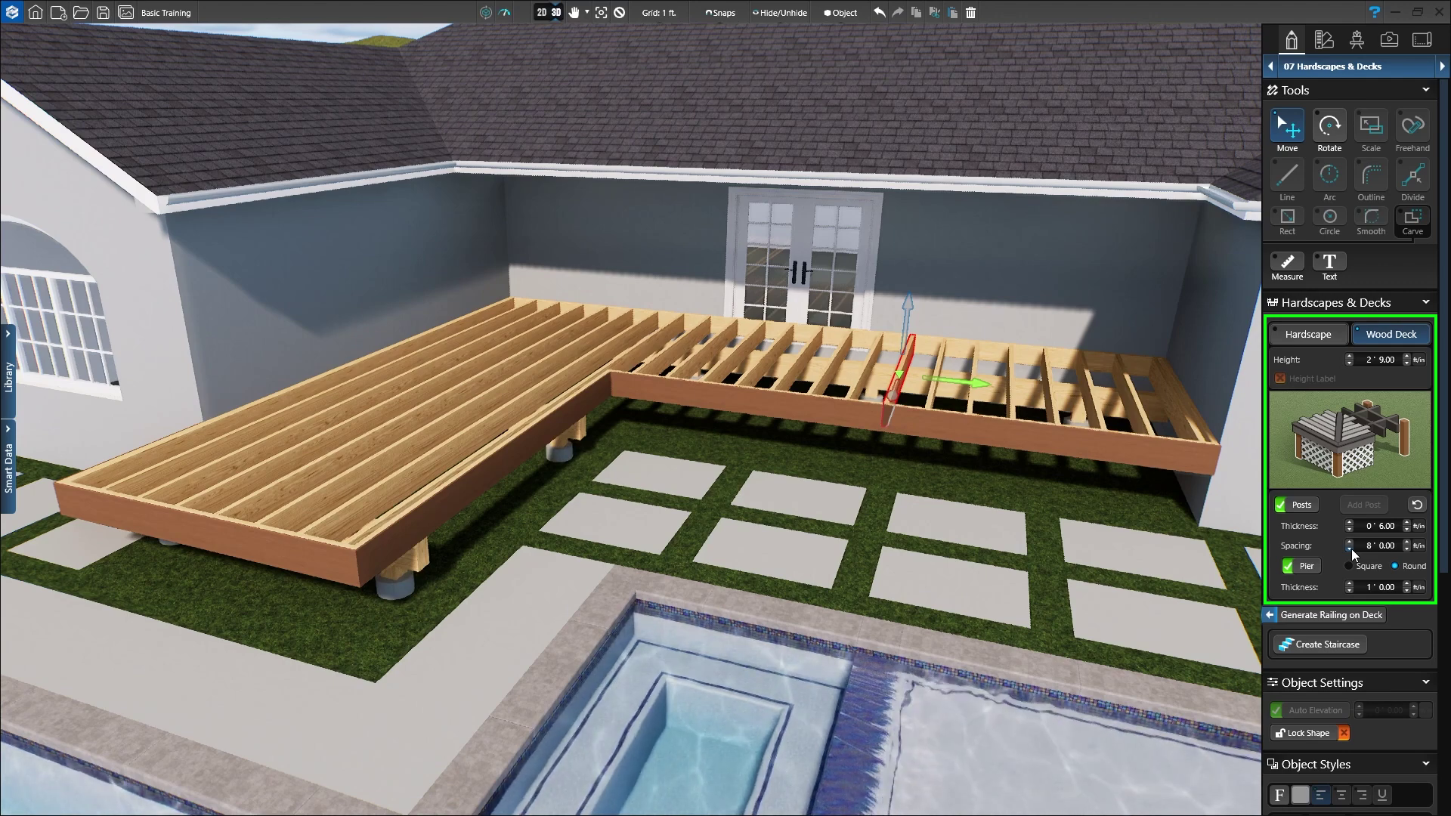
click(1306, 567)
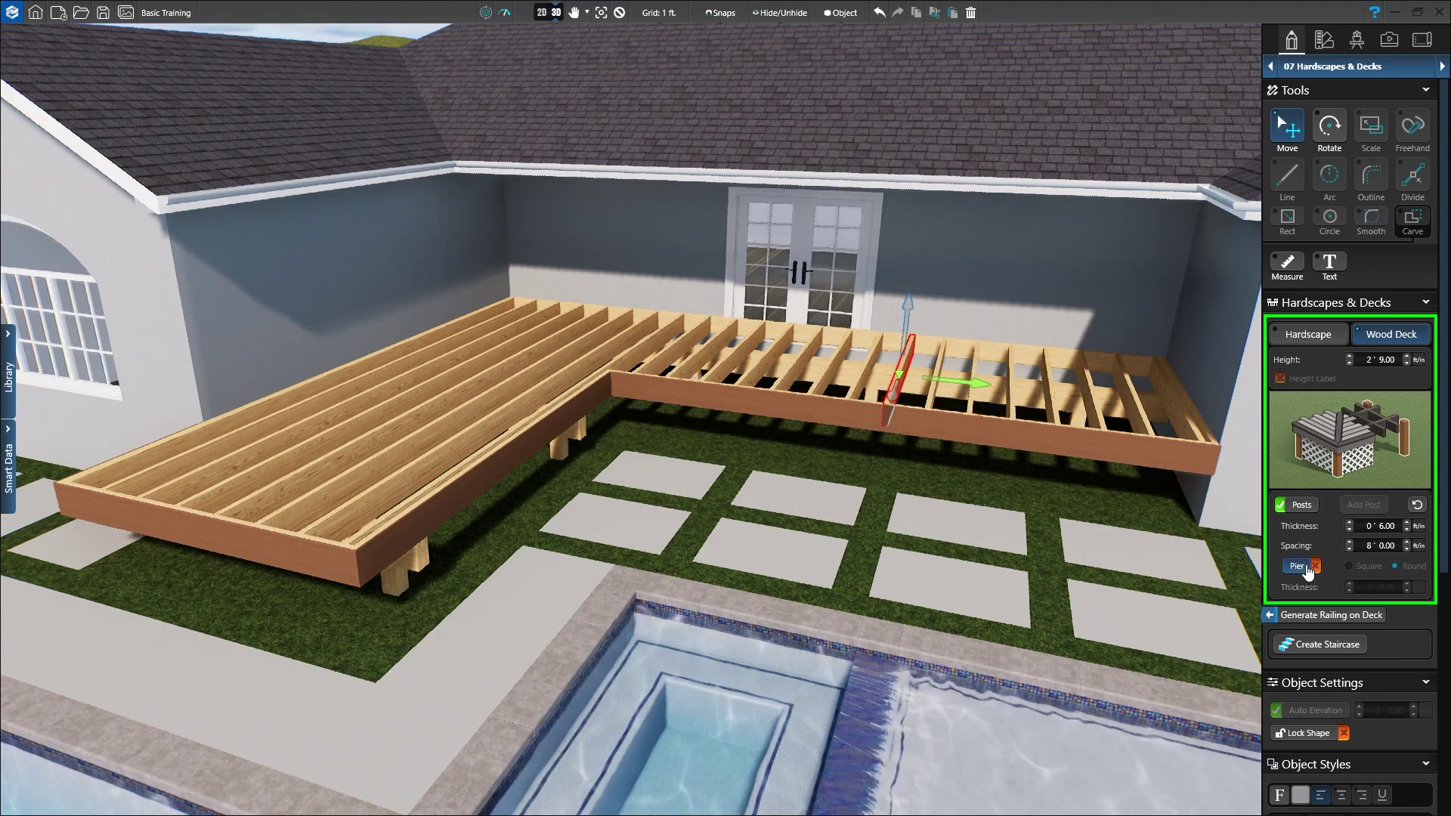
click(1305, 567)
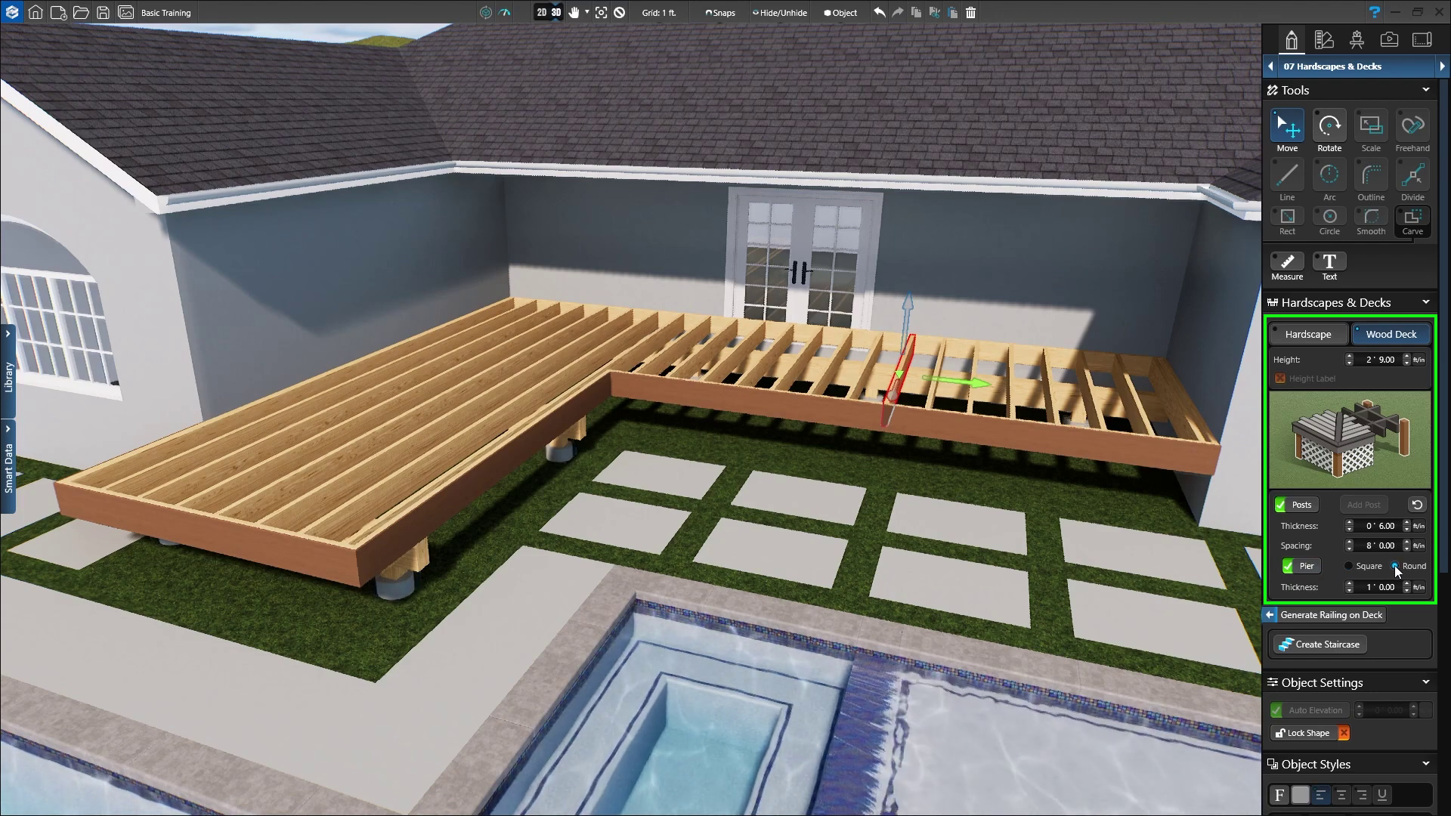
click(1323, 468)
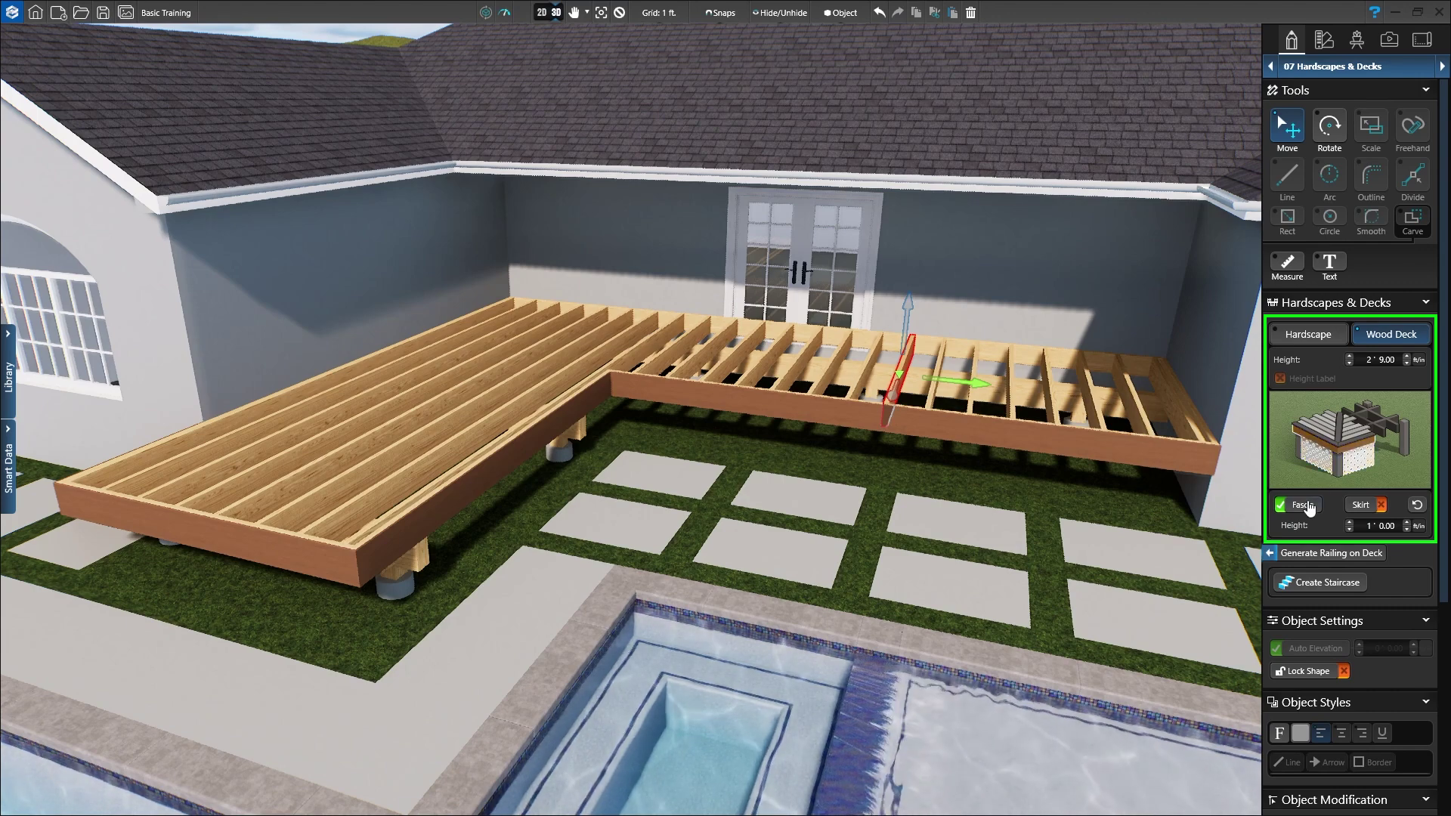
Step: Toggle the fascia off and on and the skirt on and off, keeping fascia without skirt
click(1307, 507)
click(1304, 507)
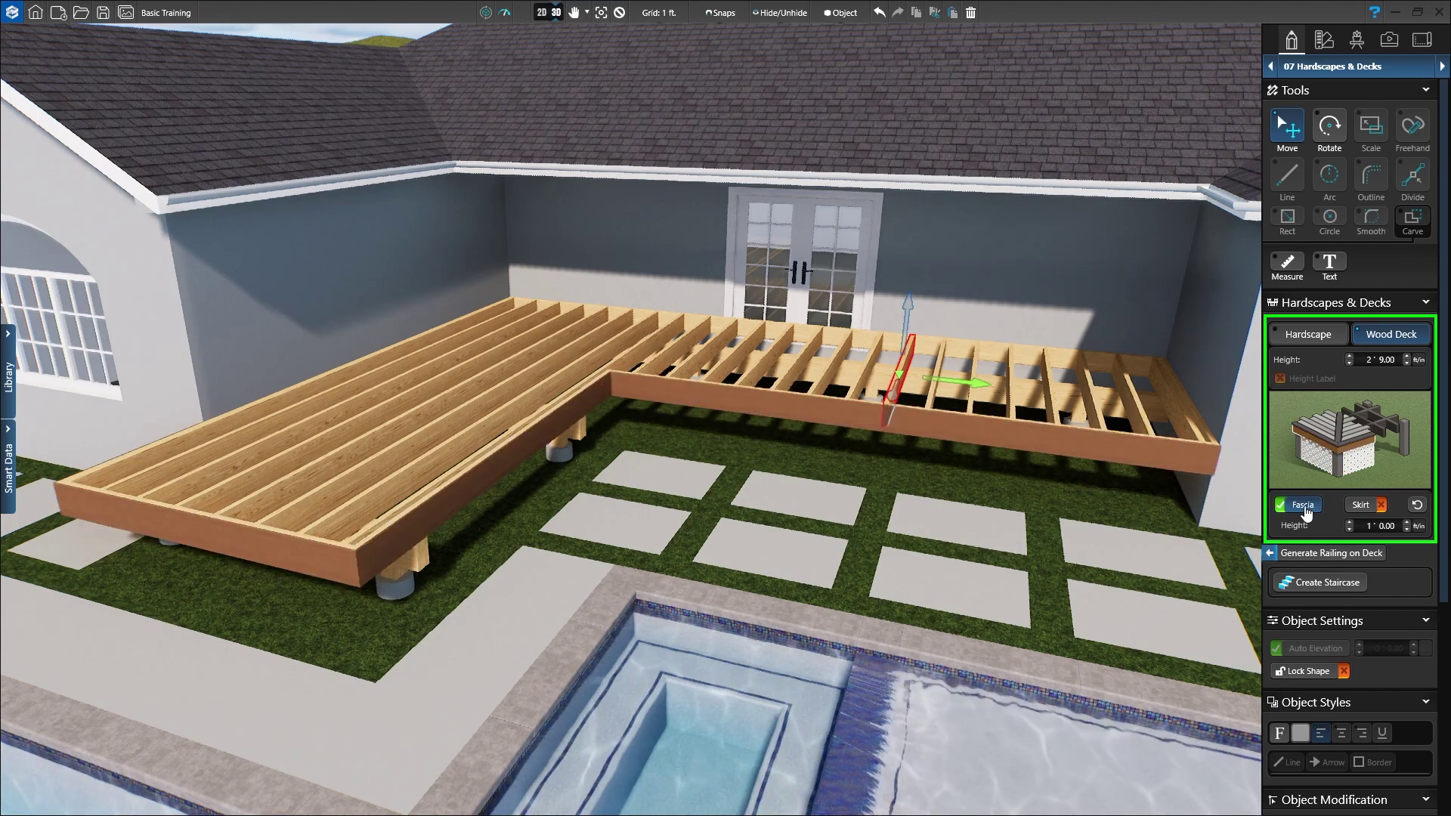
click(1359, 508)
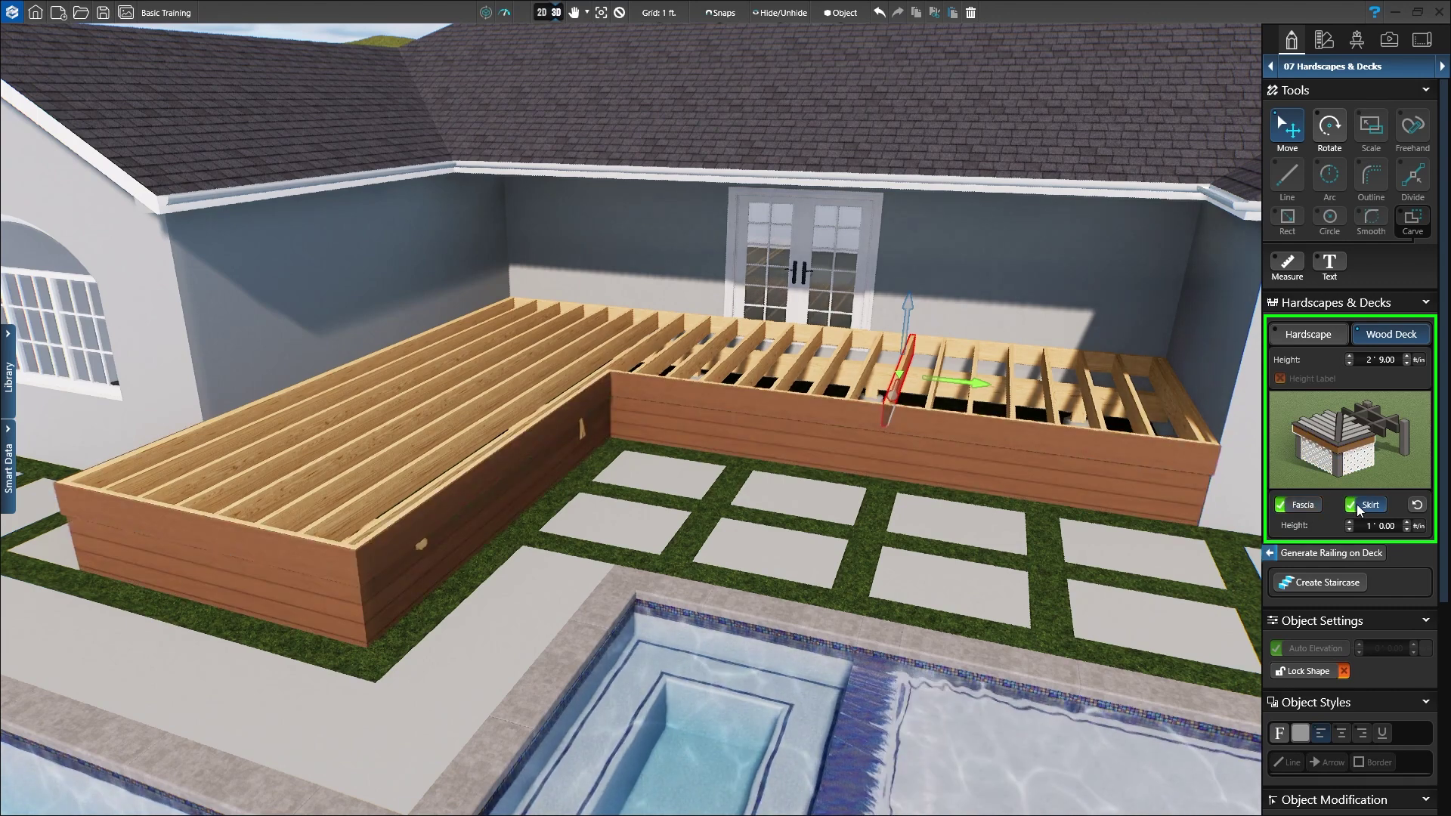
click(1359, 508)
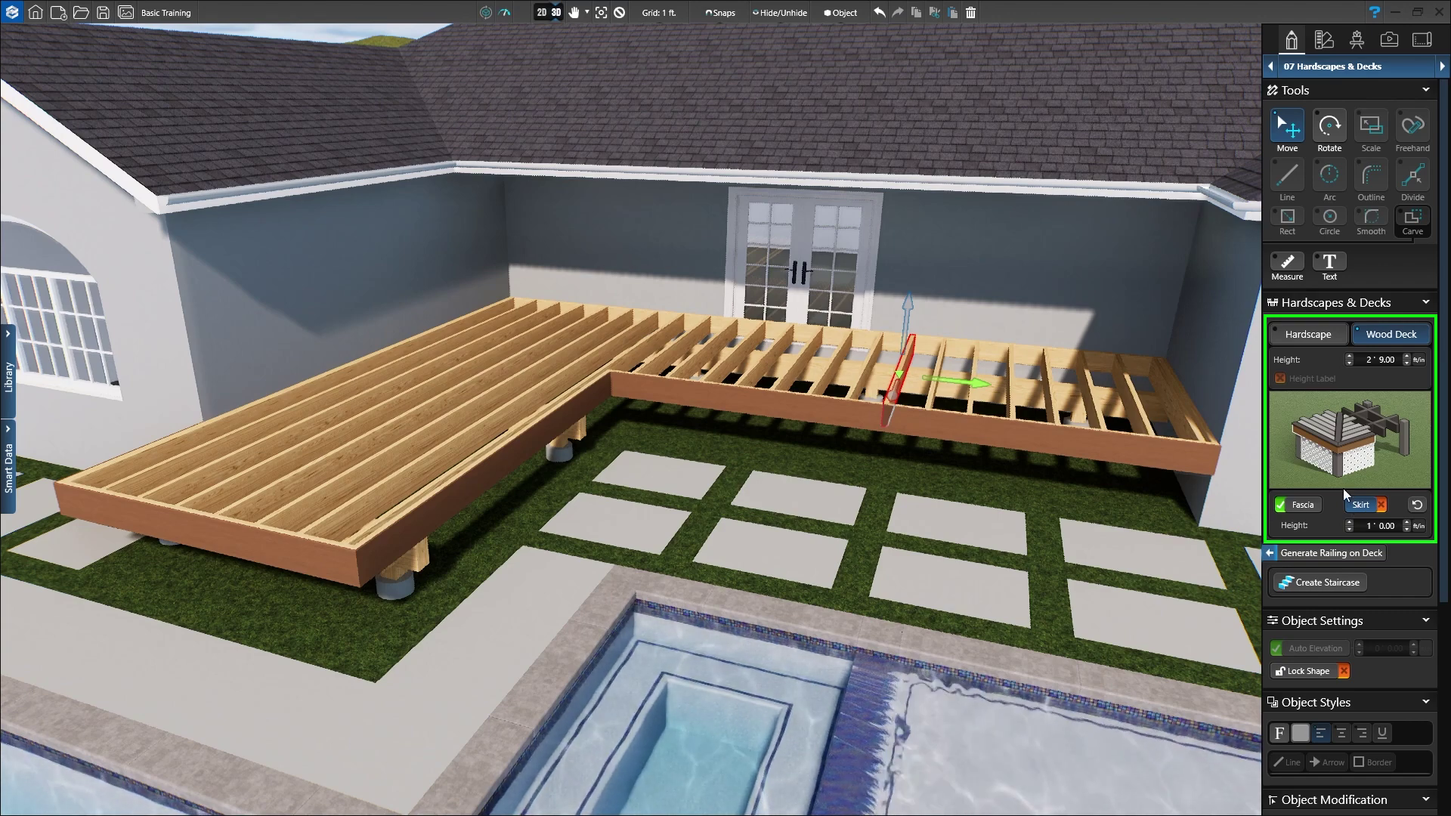
click(1323, 427)
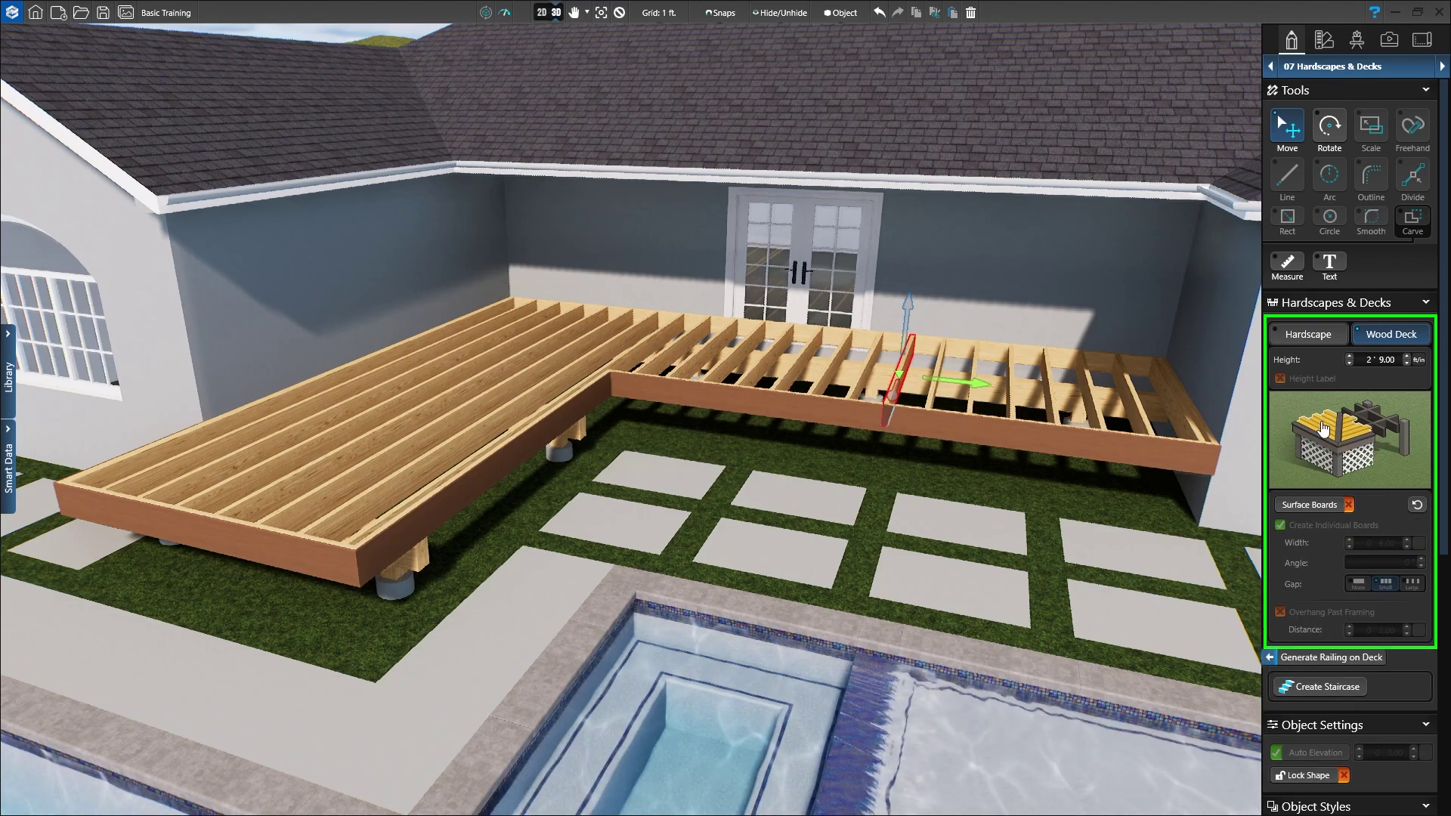
Step: Cover the deck with surface boards edged by one mitered border board, dropping border boards along the house
click(1315, 505)
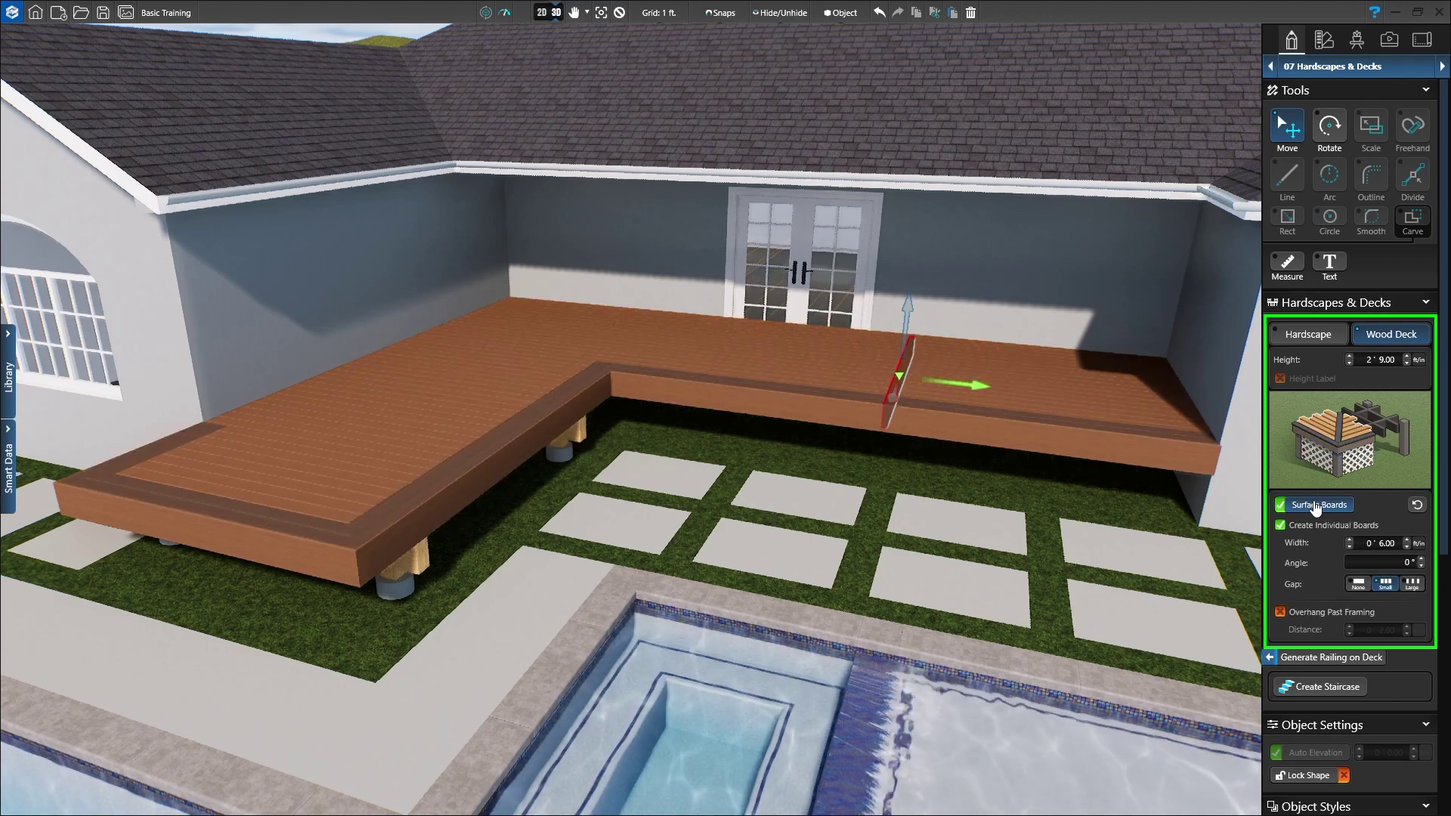
click(1336, 448)
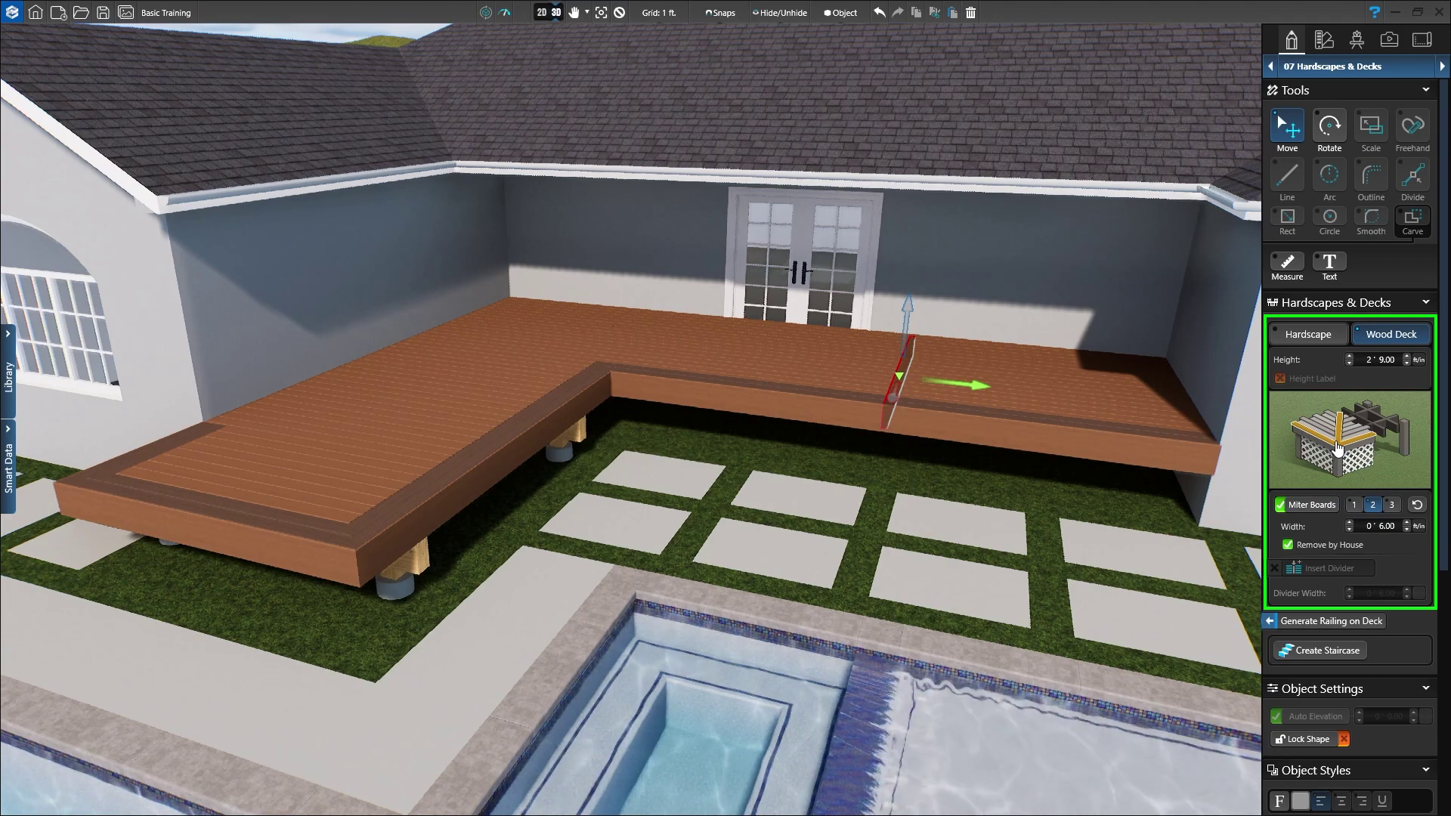
click(1353, 504)
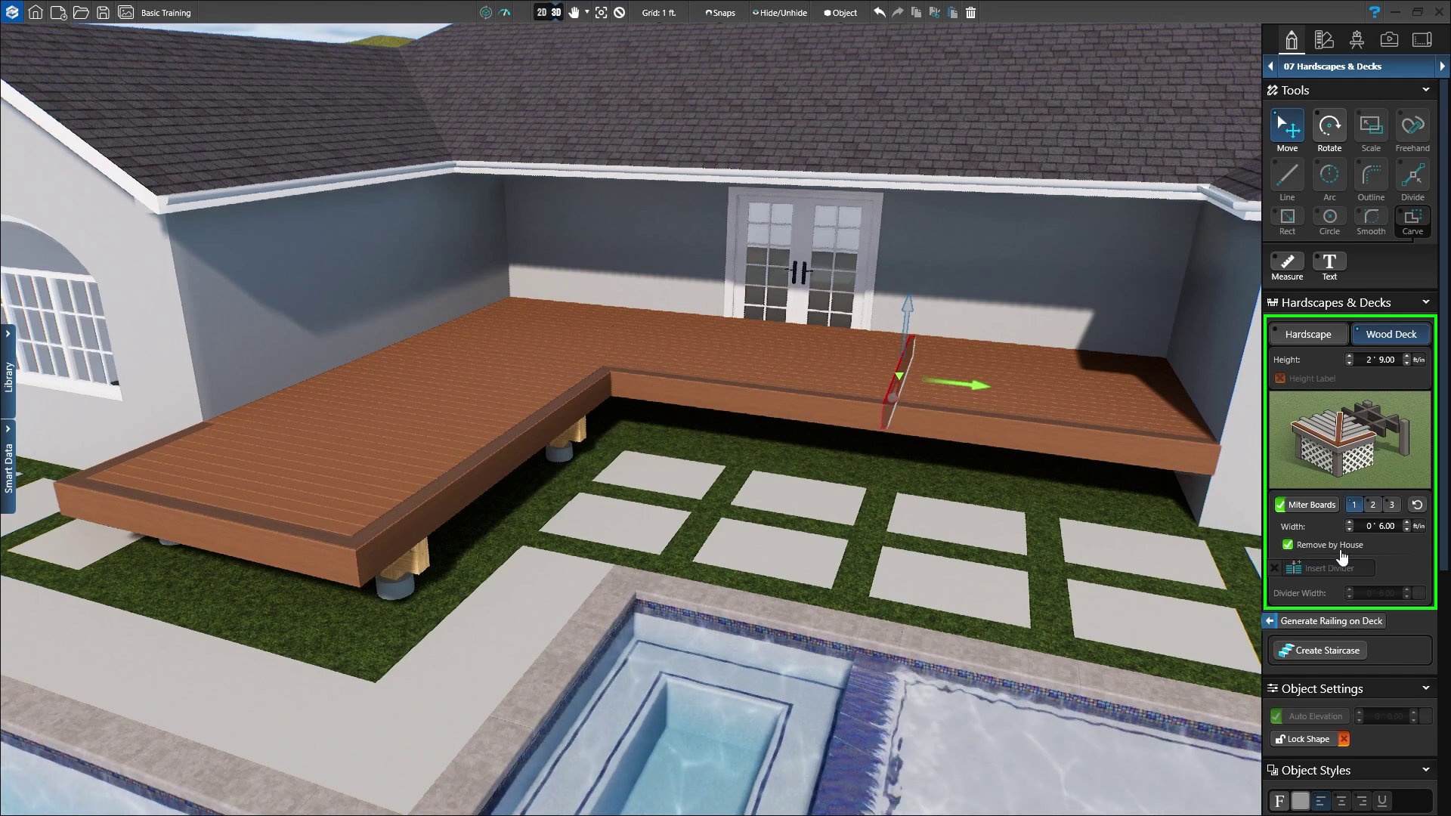
click(1287, 546)
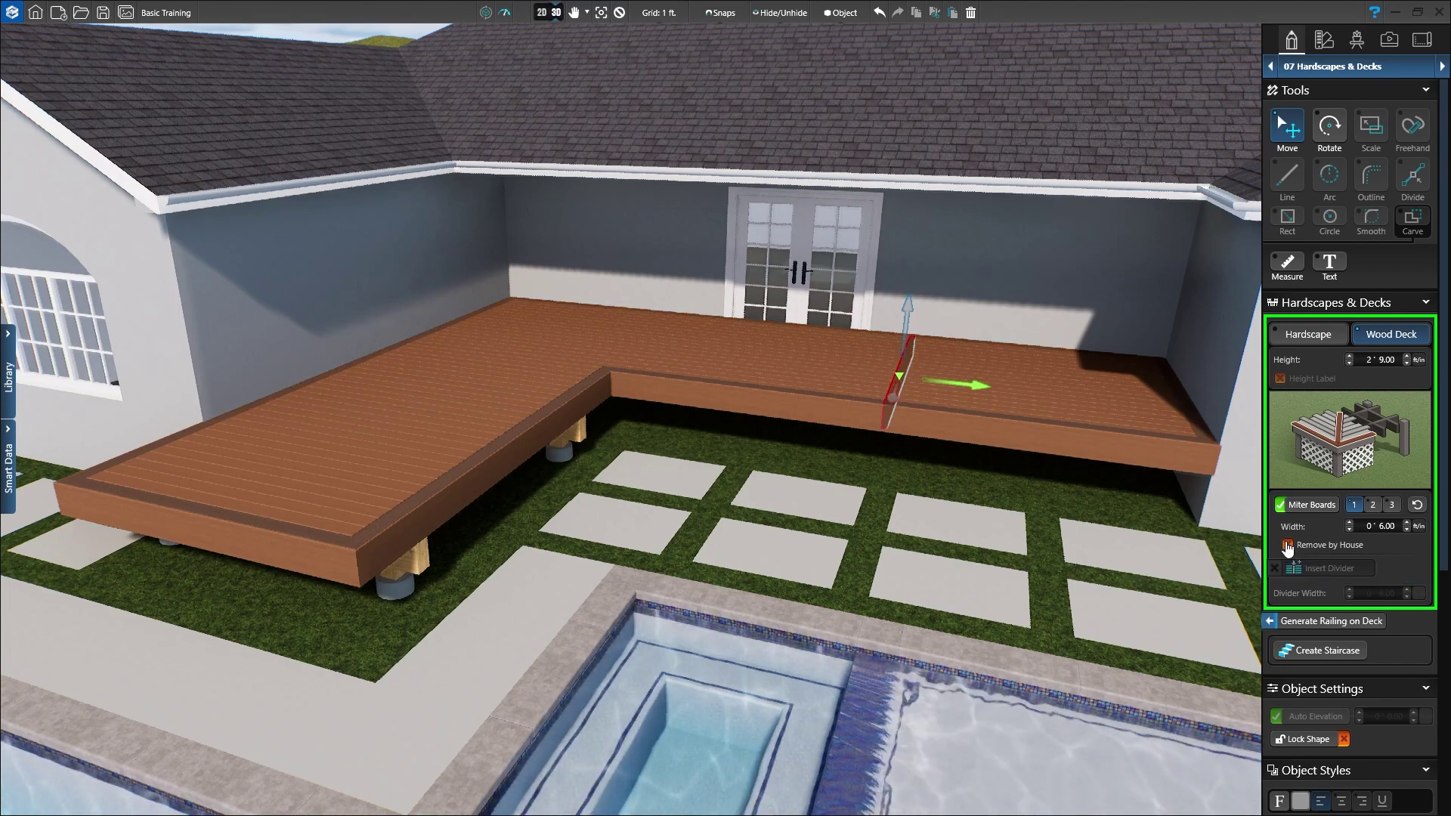
click(1287, 544)
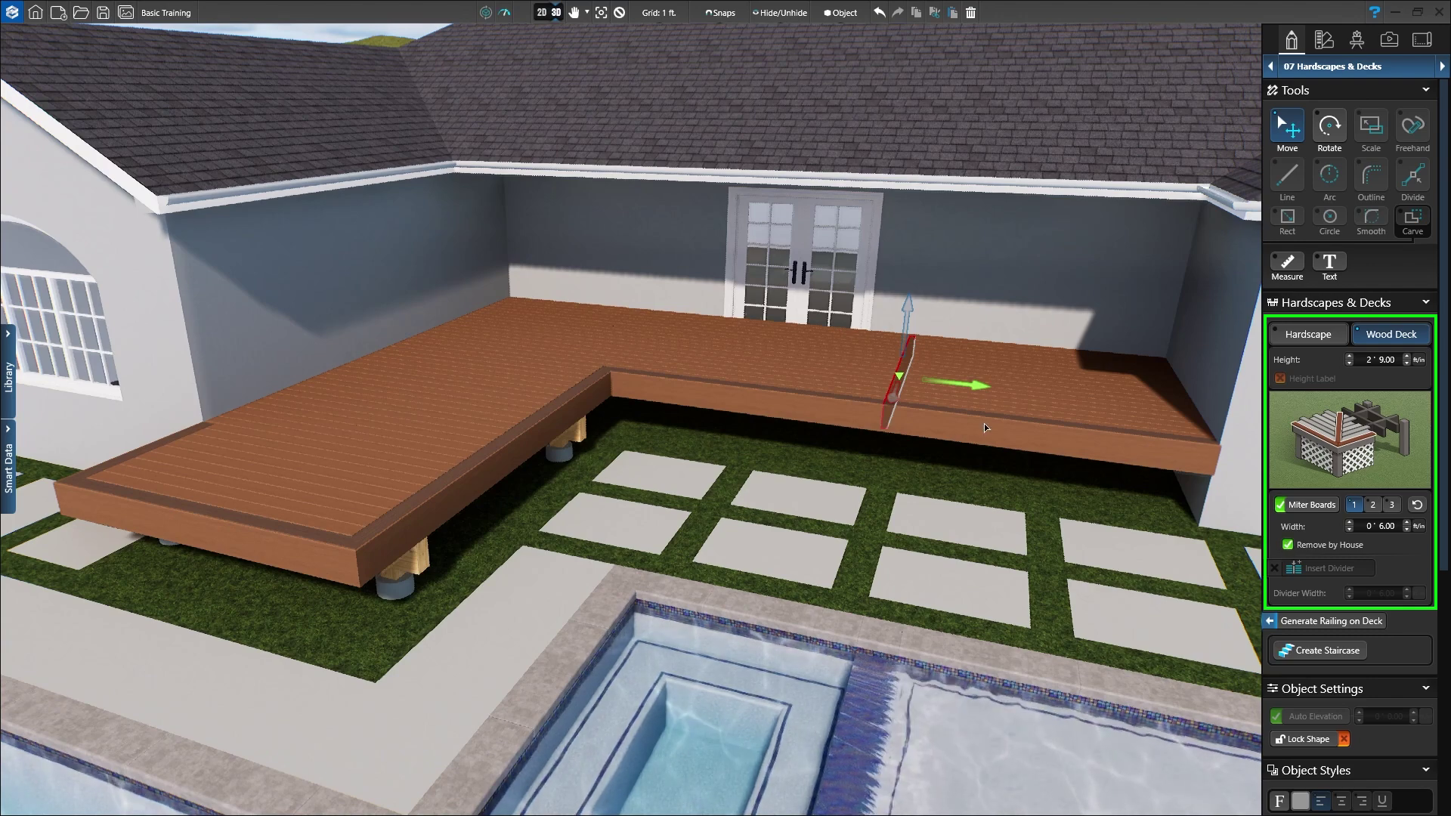
Step: Insert a diagonal divider from the deck's inner corner to its outer corner in plan view
click(541, 12)
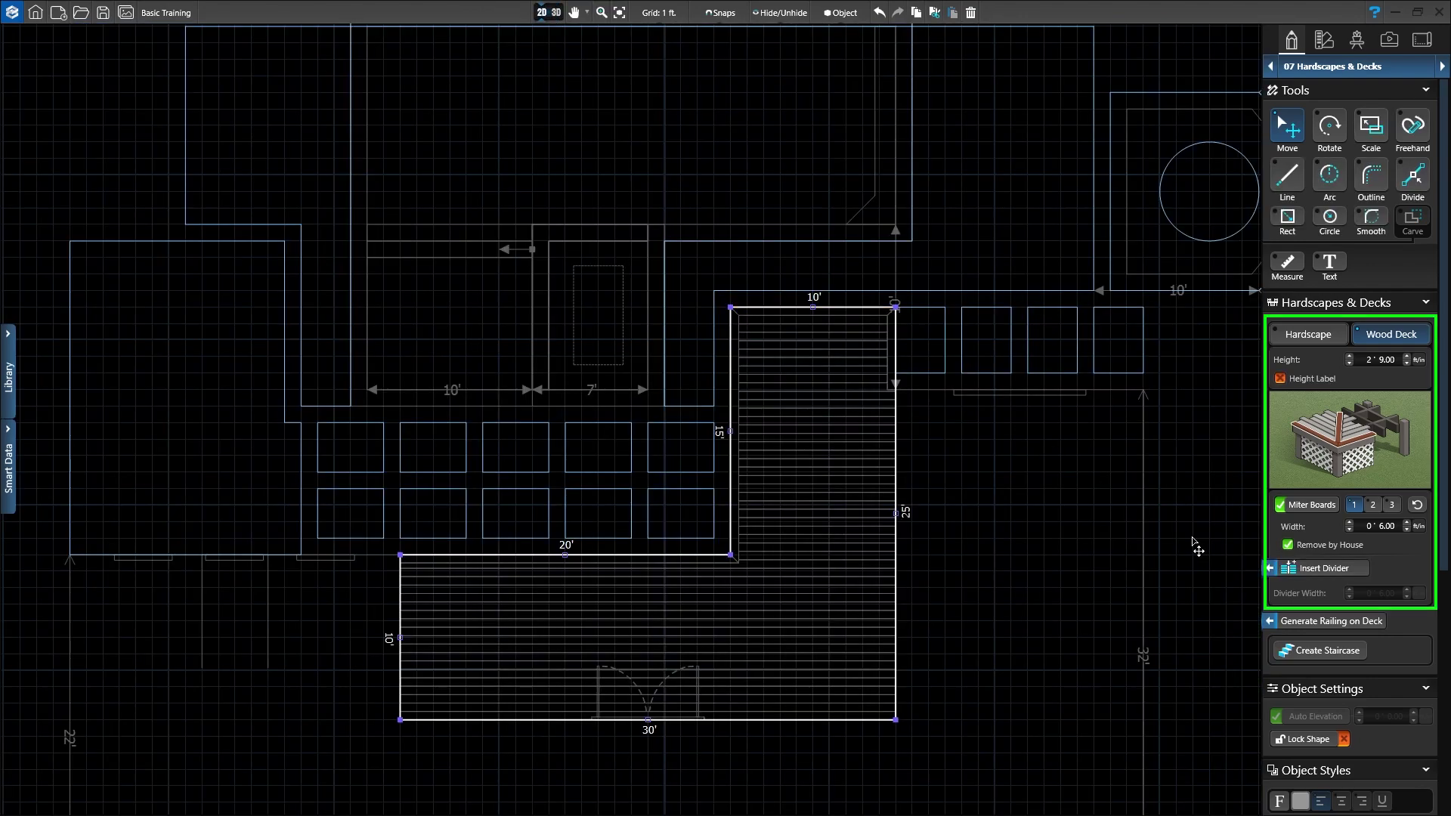
click(1286, 568)
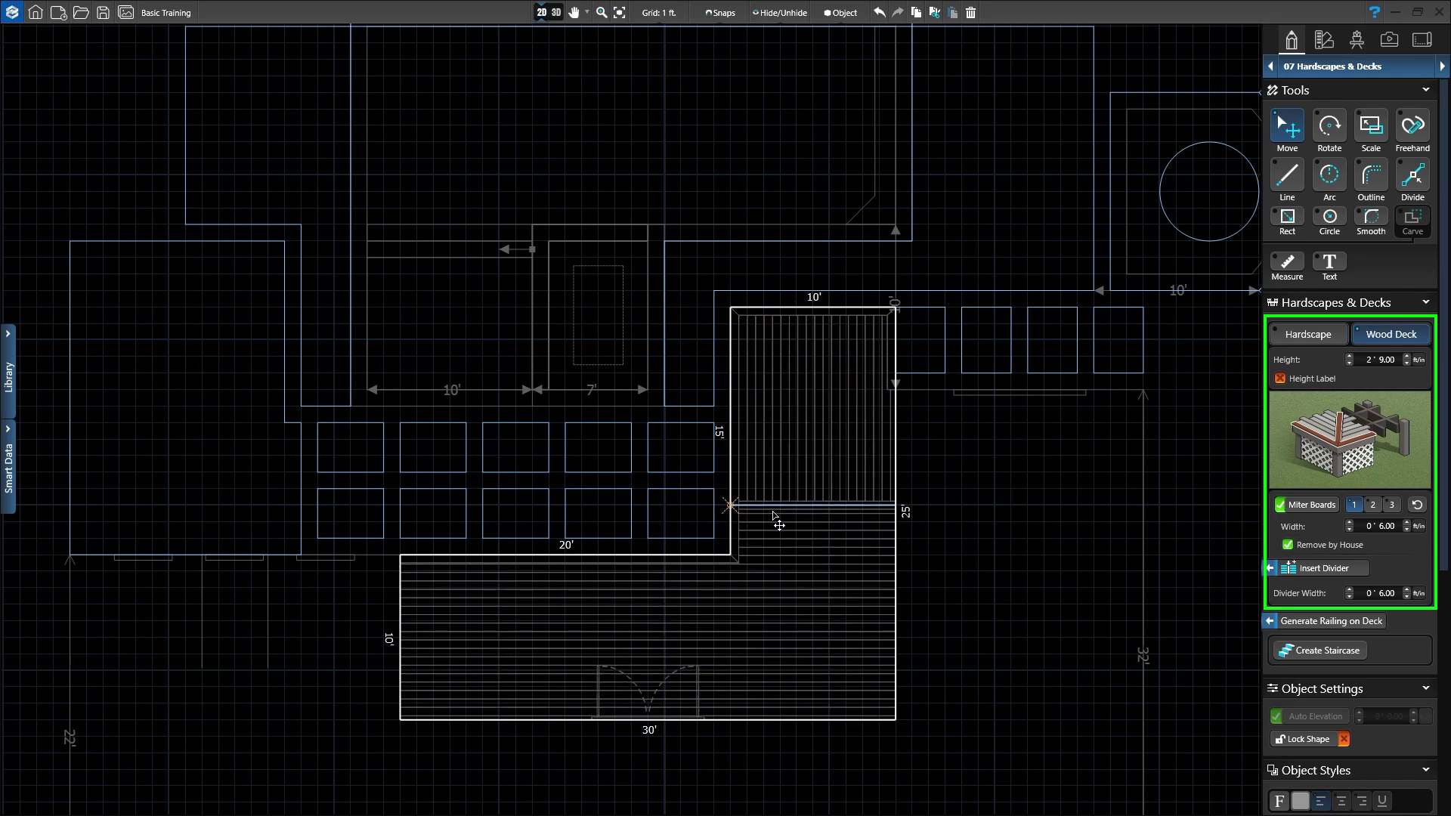
click(768, 569)
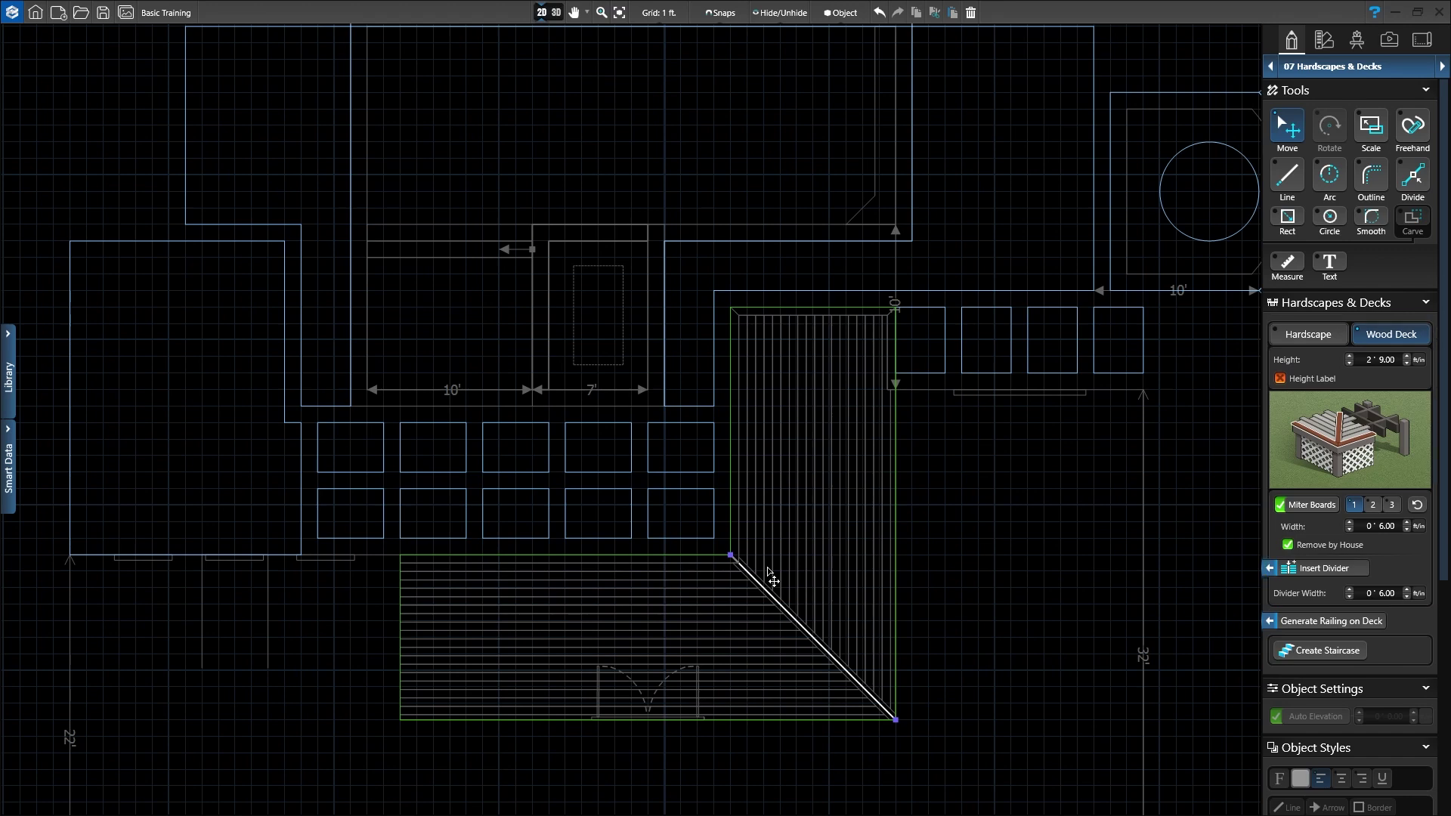
click(554, 13)
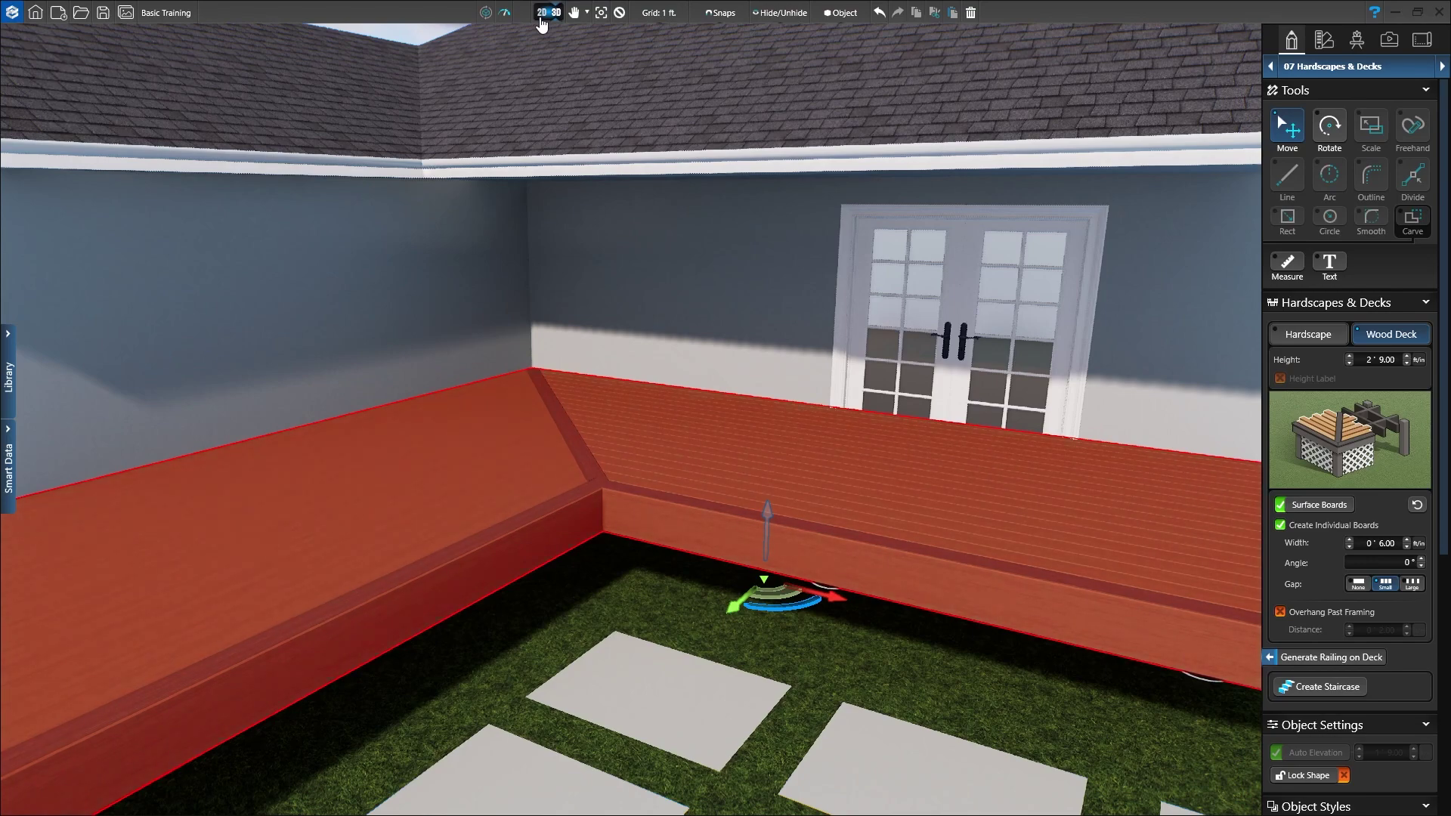
Step: Select the whole L-shaped deck and lower its height to 1' 9.00
click(435, 436)
click(702, 446)
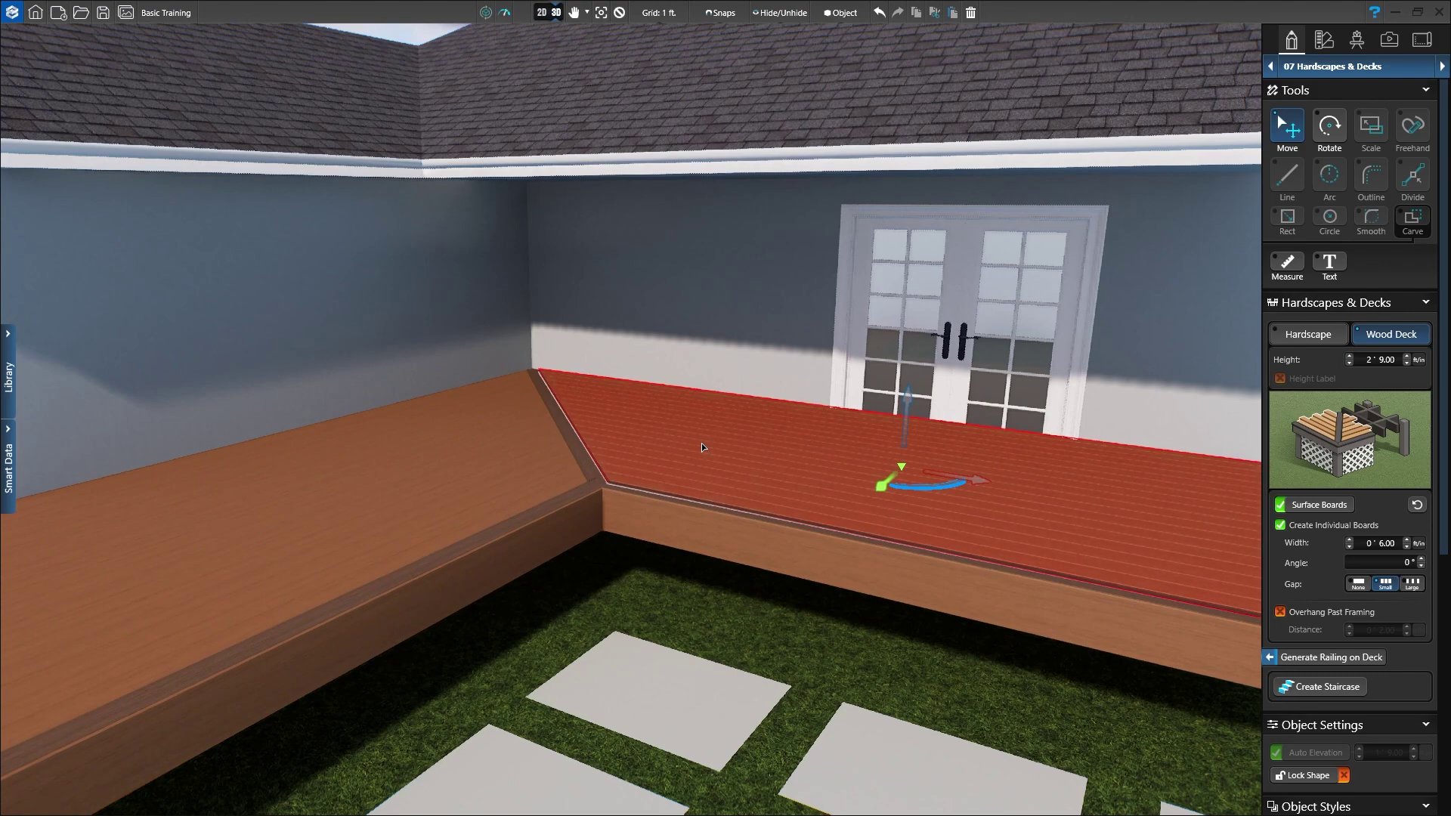
key(Escape)
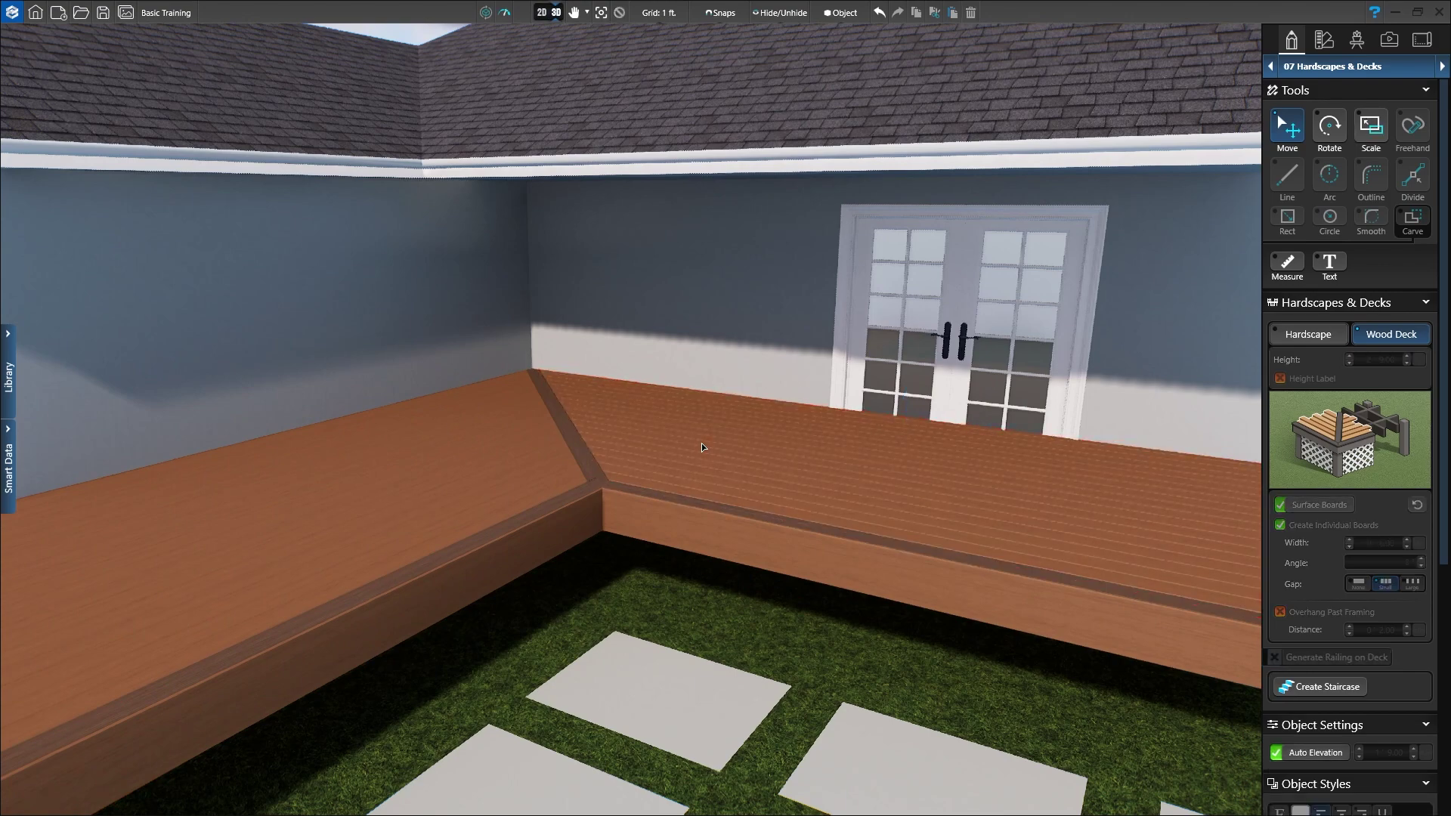
click(701, 446)
click(1349, 364)
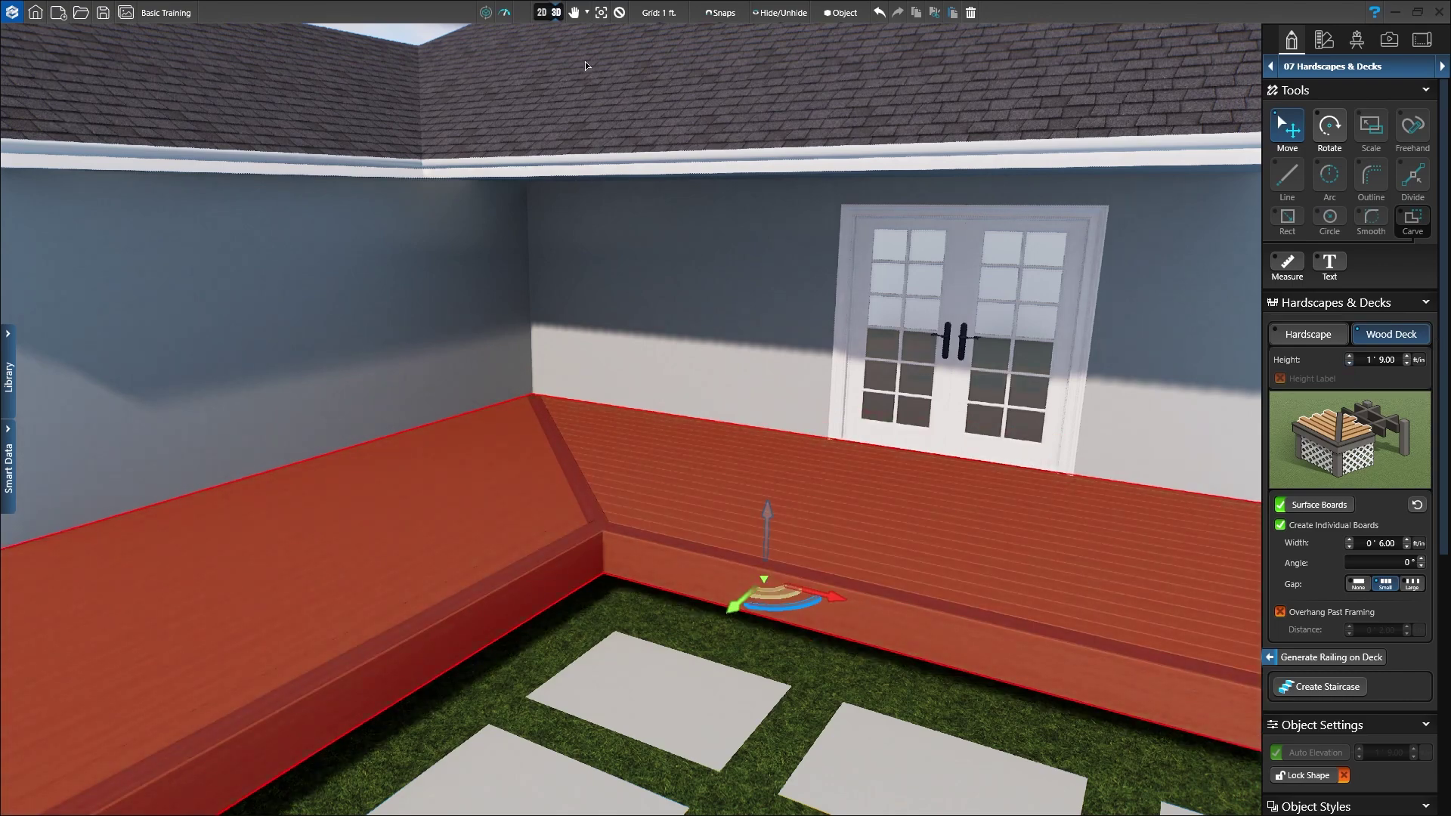
click(541, 12)
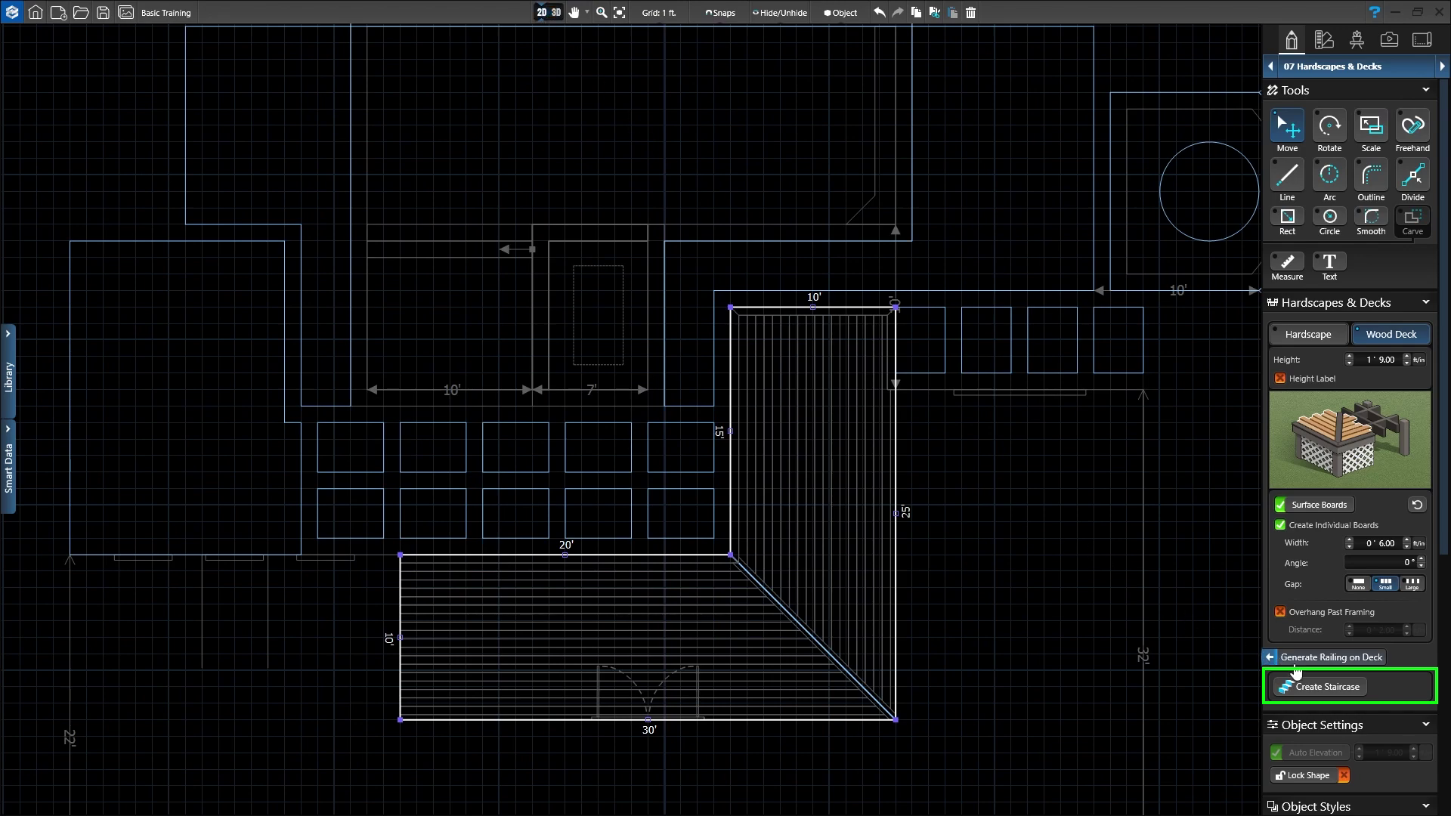
Step: Attach a 4'-wide, three-step staircase with skirt risers to the lower leg's top edge
click(1321, 687)
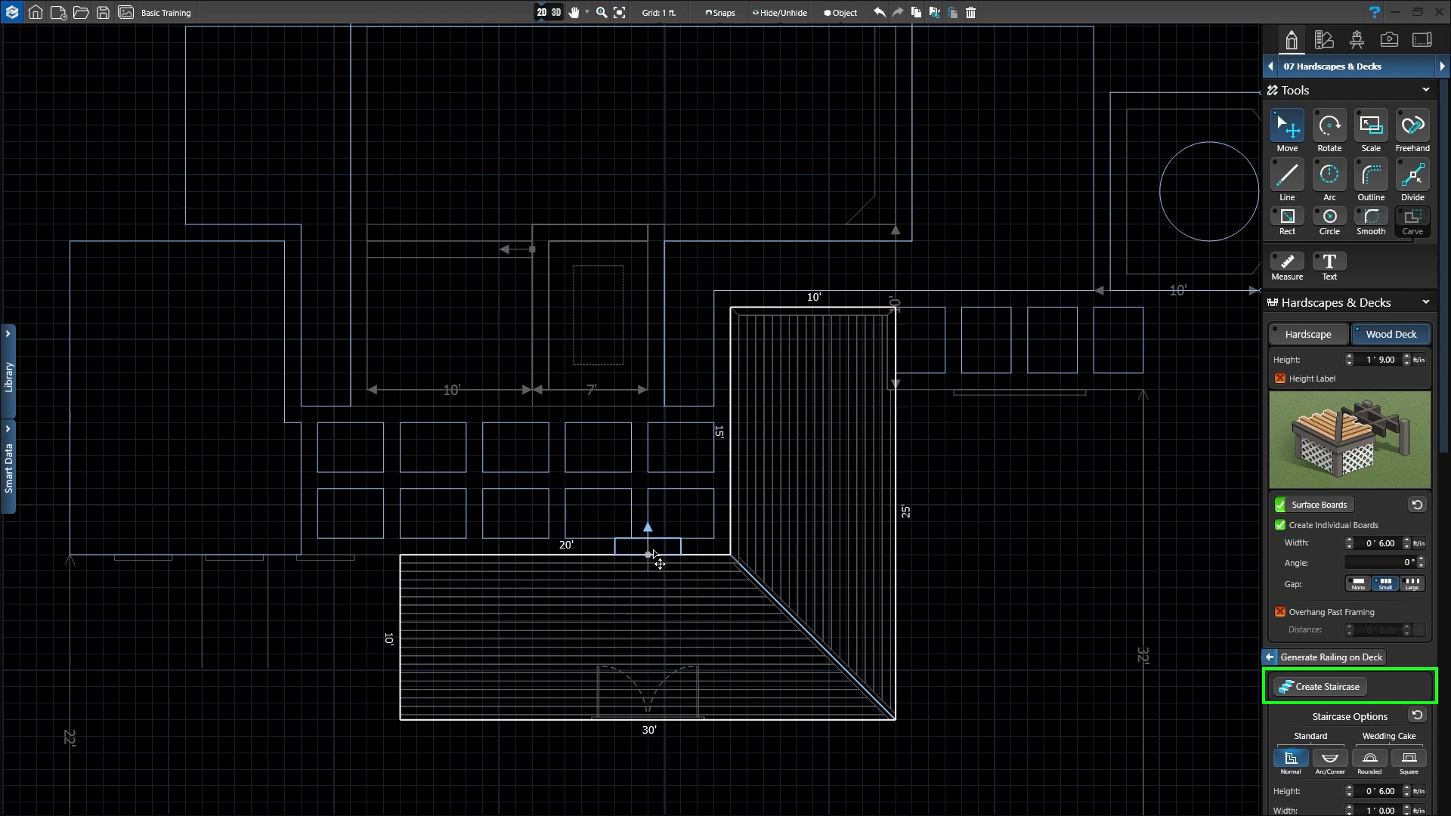
click(653, 554)
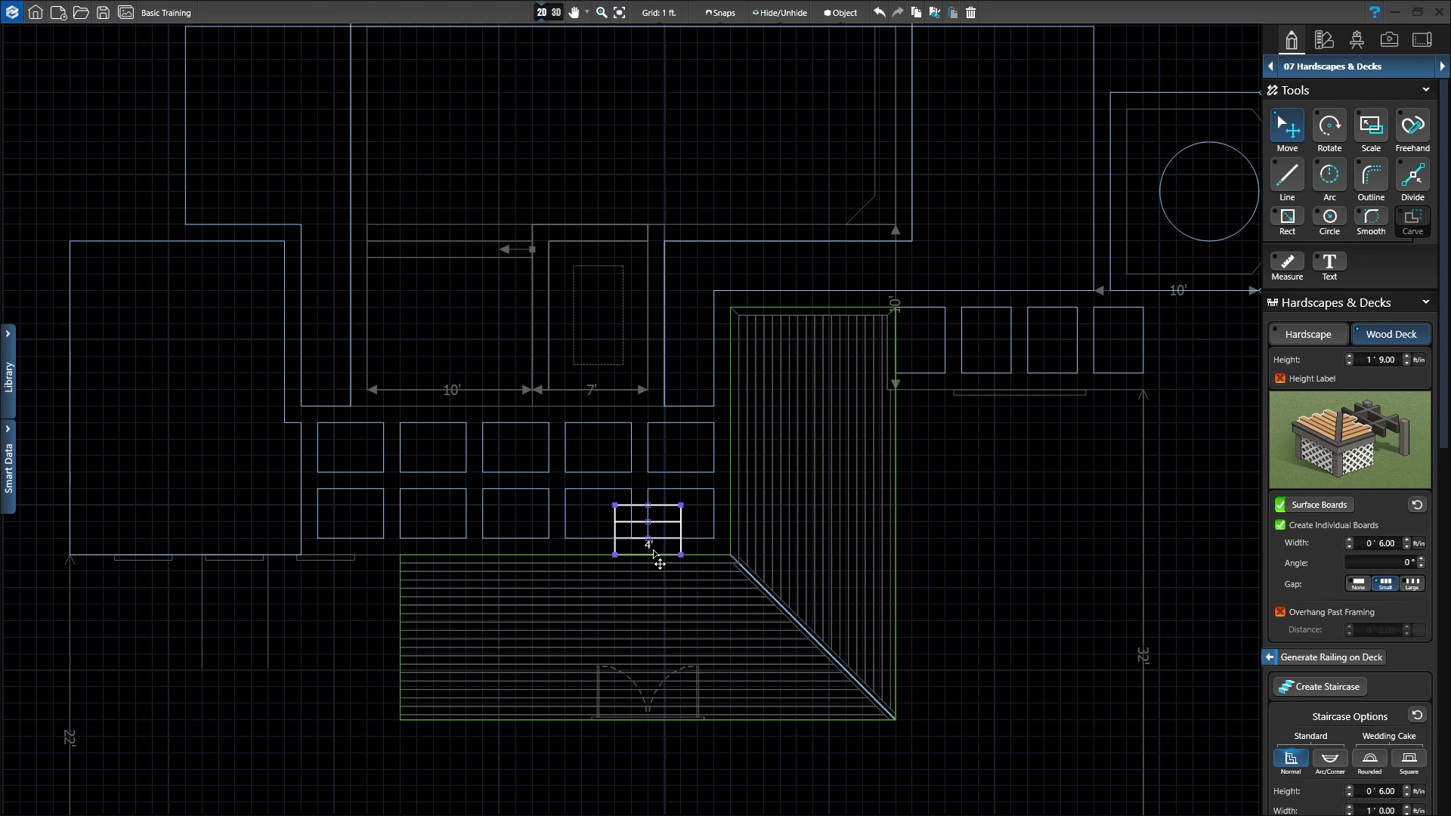
scroll(1324, 595, down, 5)
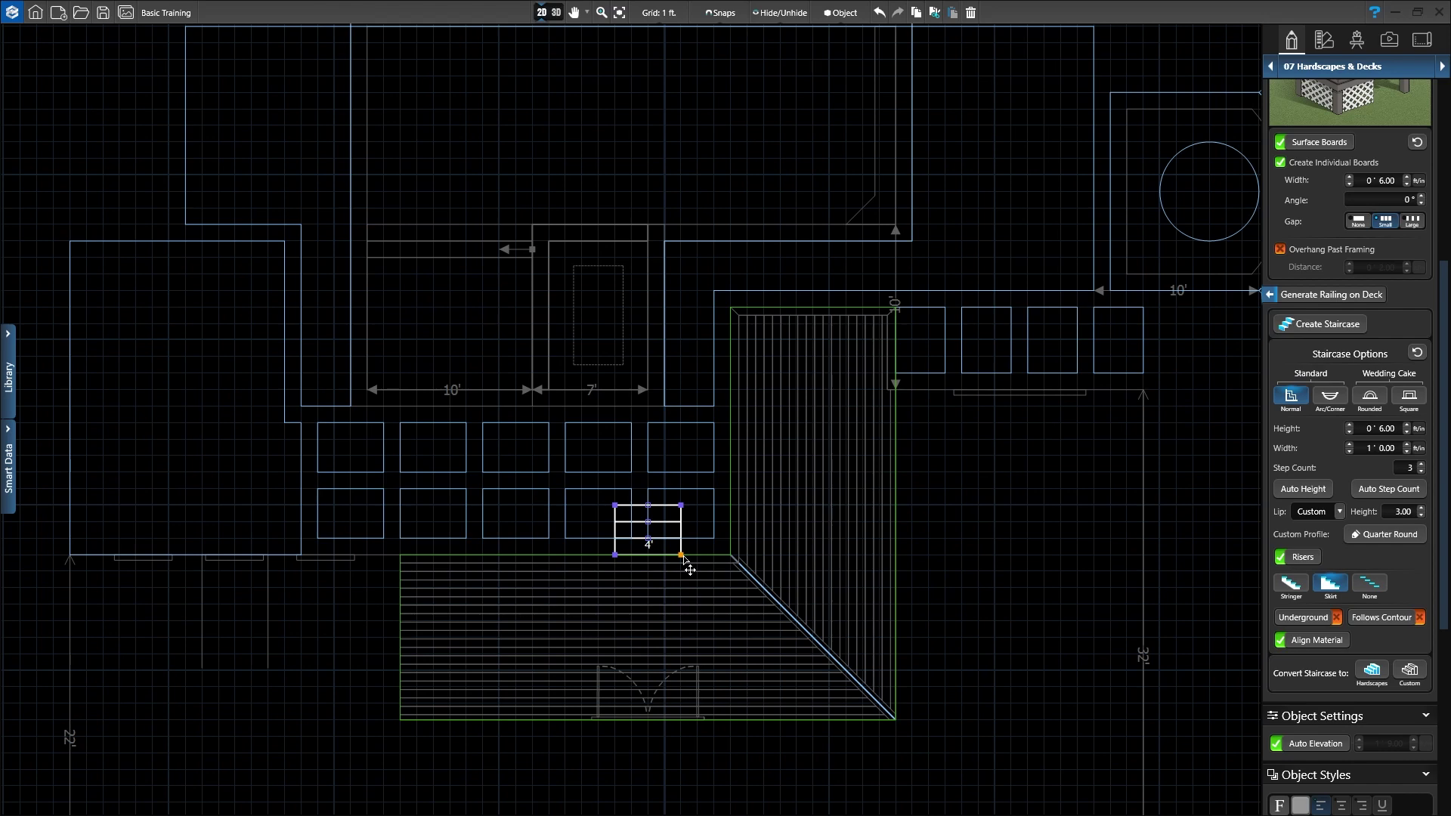
Step: Widen the staircase to 9' on both sides, extend it farther out, and view it in 3D
drag(682, 558, 713, 558)
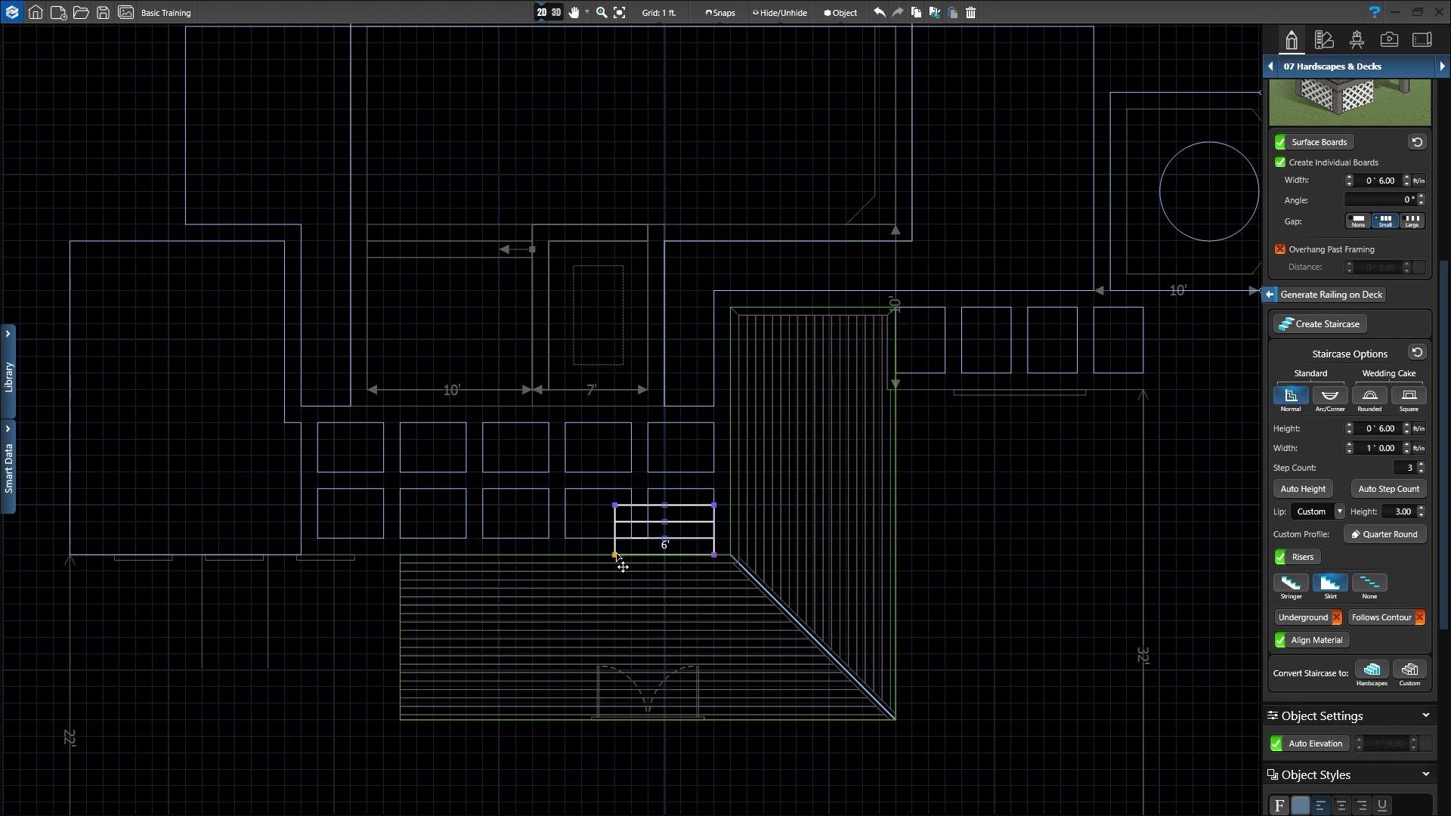
drag(616, 556, 565, 557)
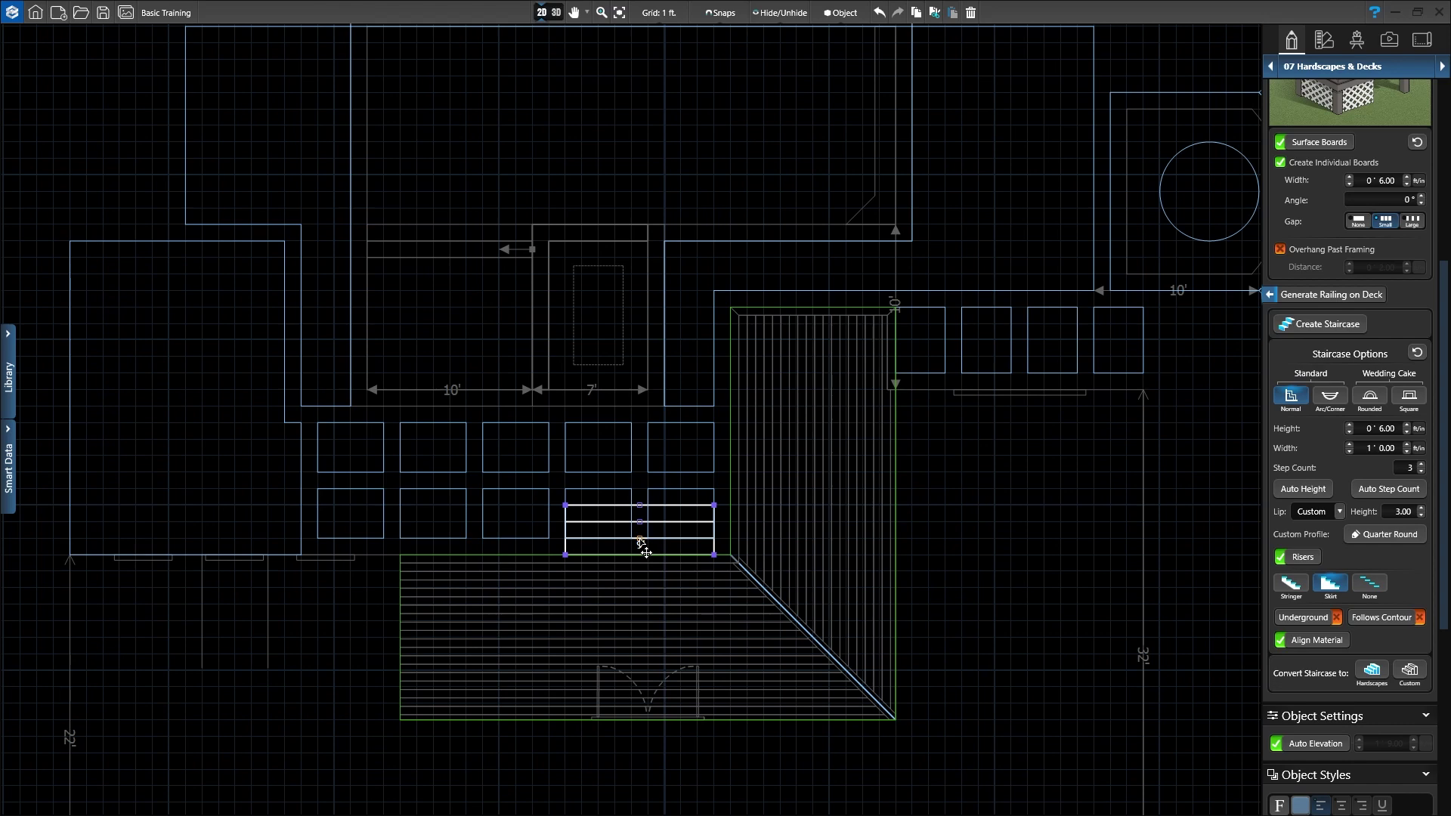
drag(640, 541, 641, 529)
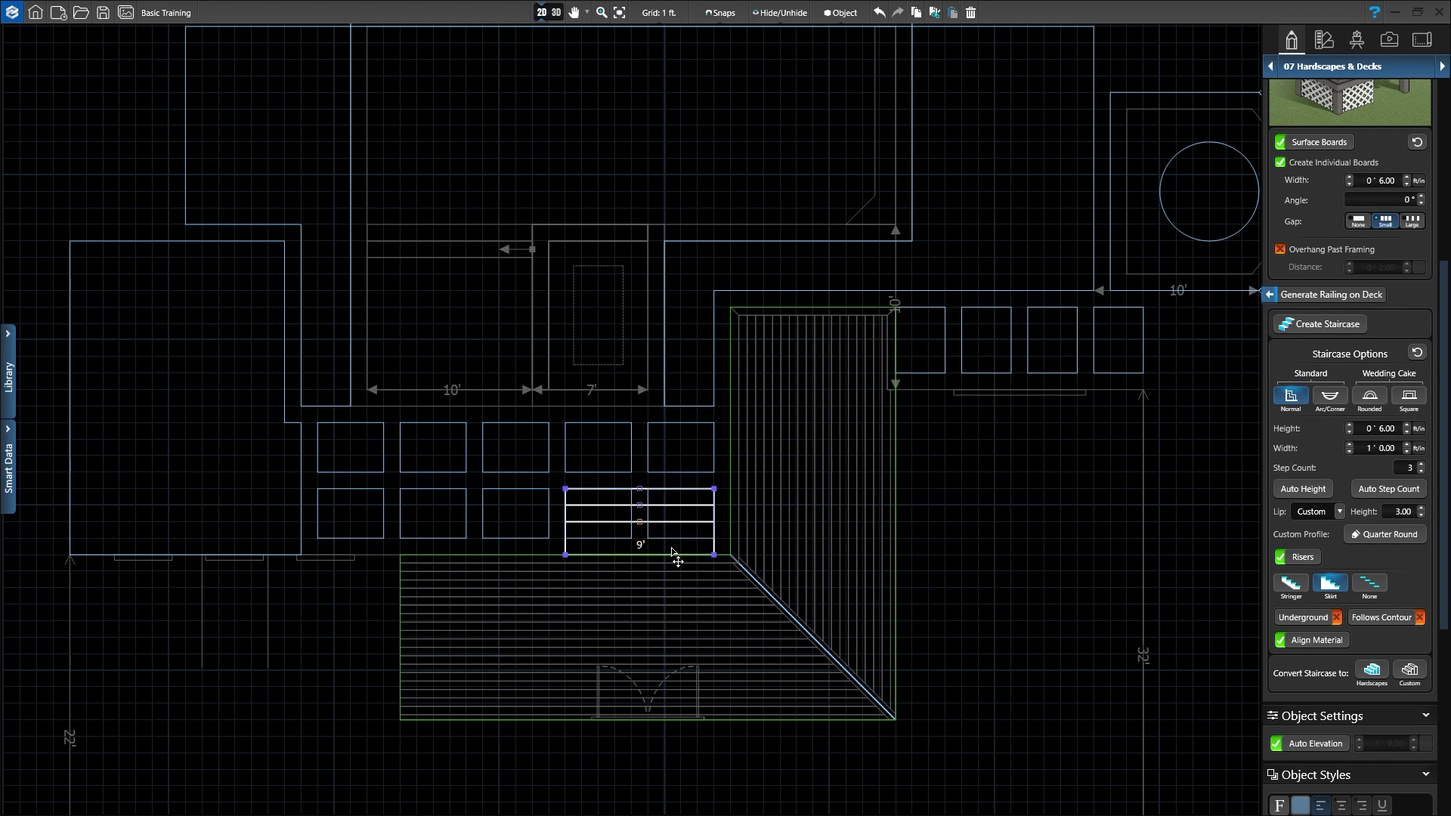
click(549, 14)
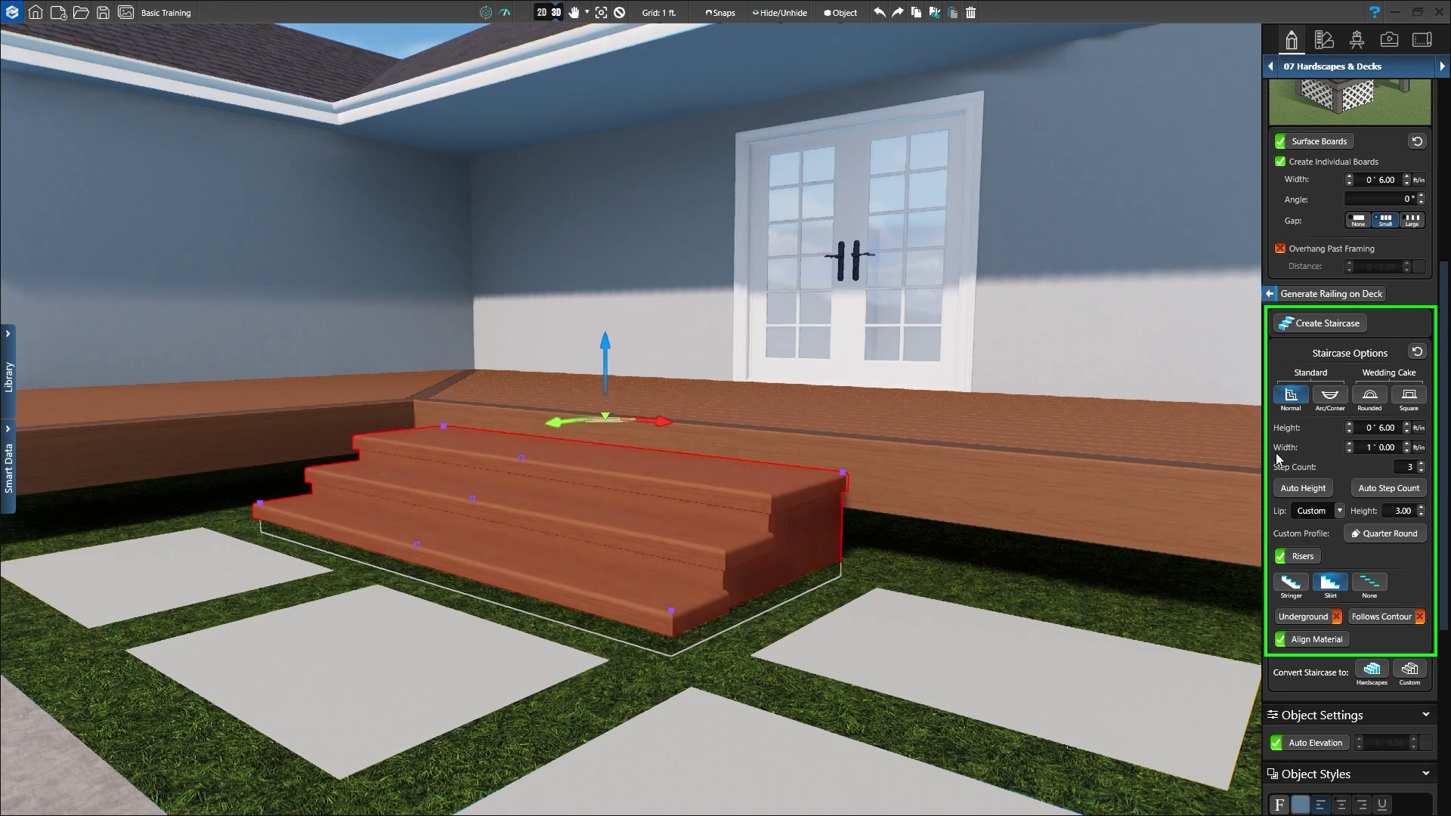
Step: Deepen the stair treads to 1' 4.00 and auto-fit the step height to 0' 5.25
click(1407, 444)
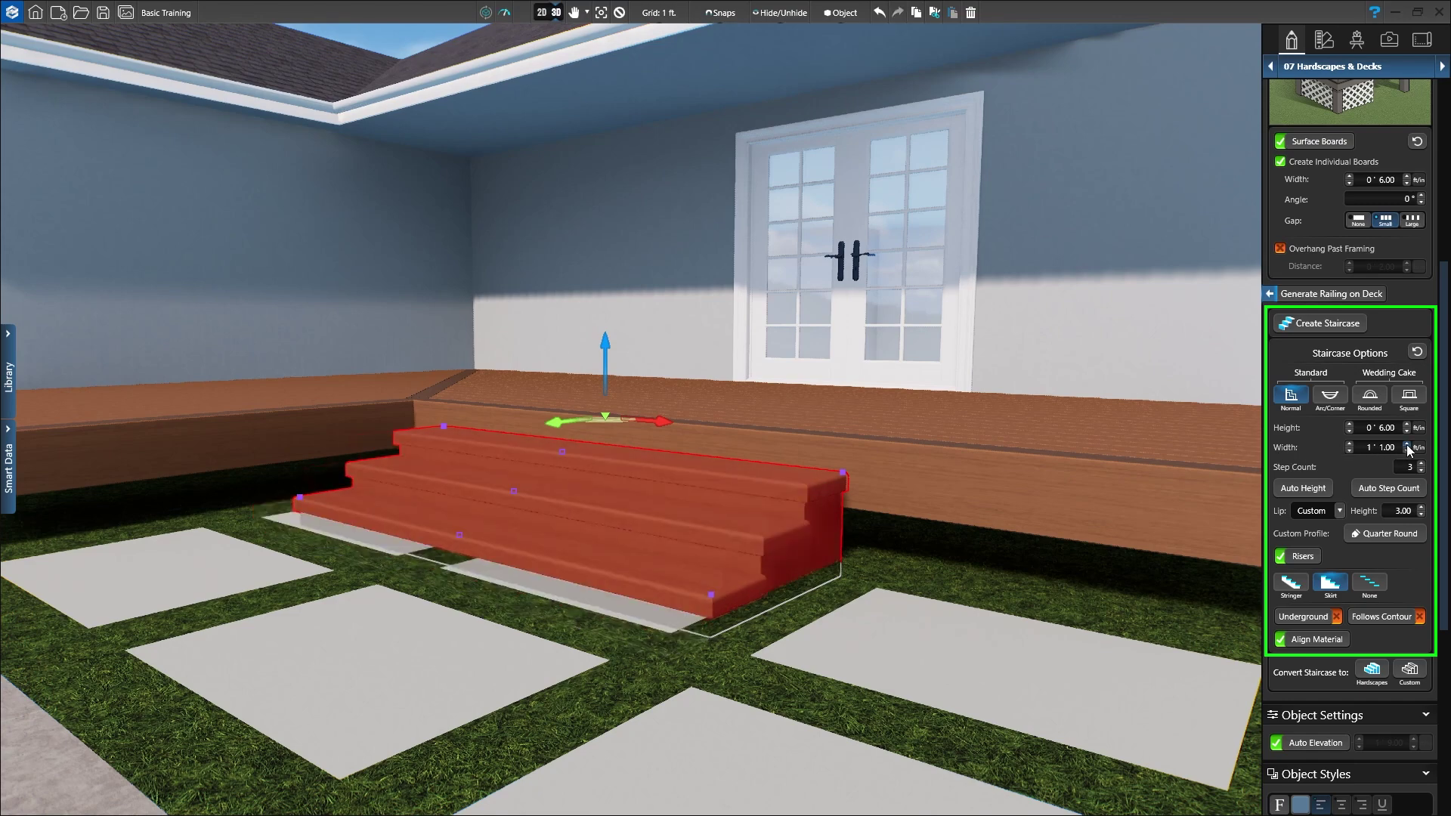
click(1407, 444)
click(1407, 445)
click(1406, 444)
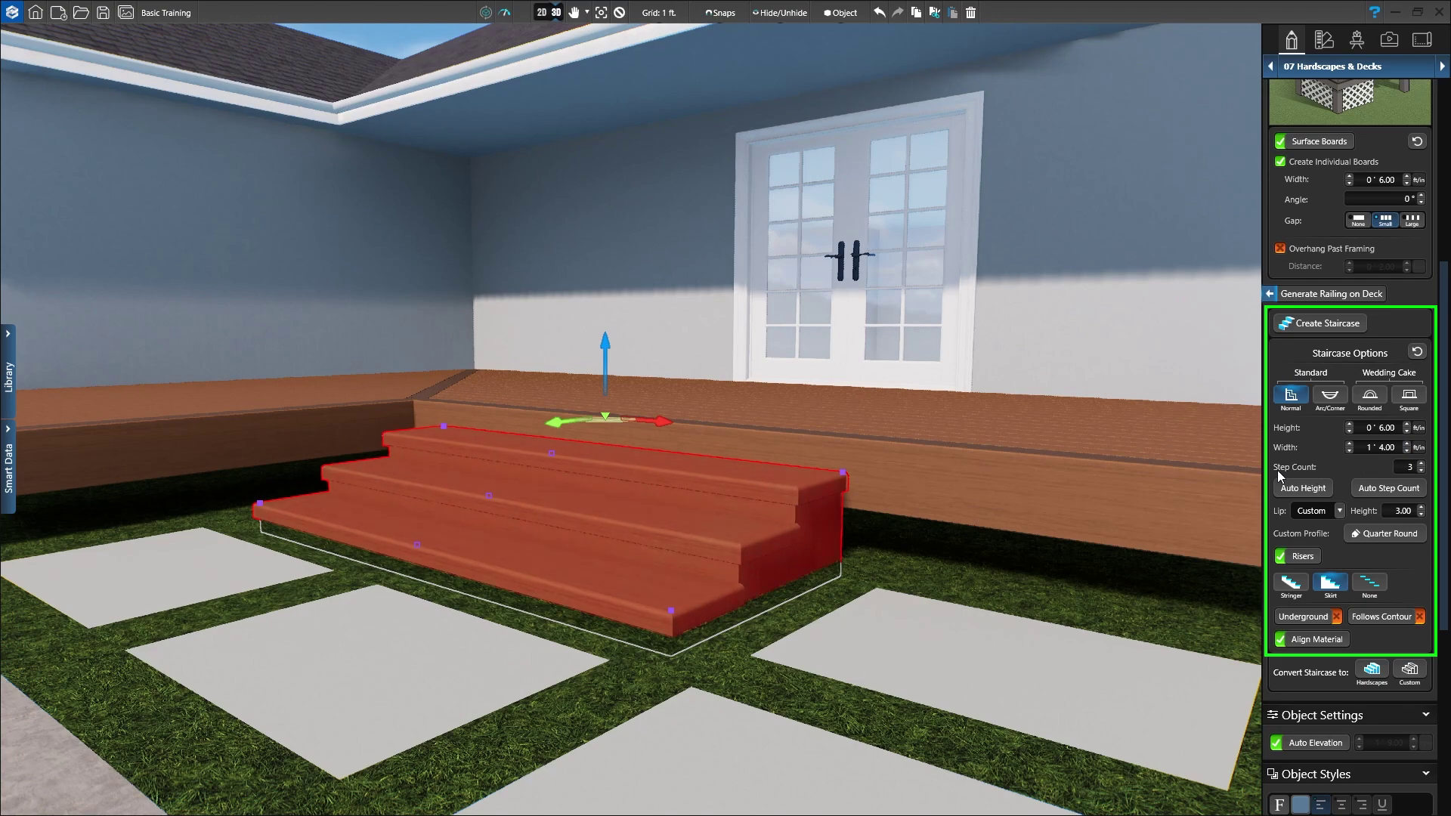
click(1292, 489)
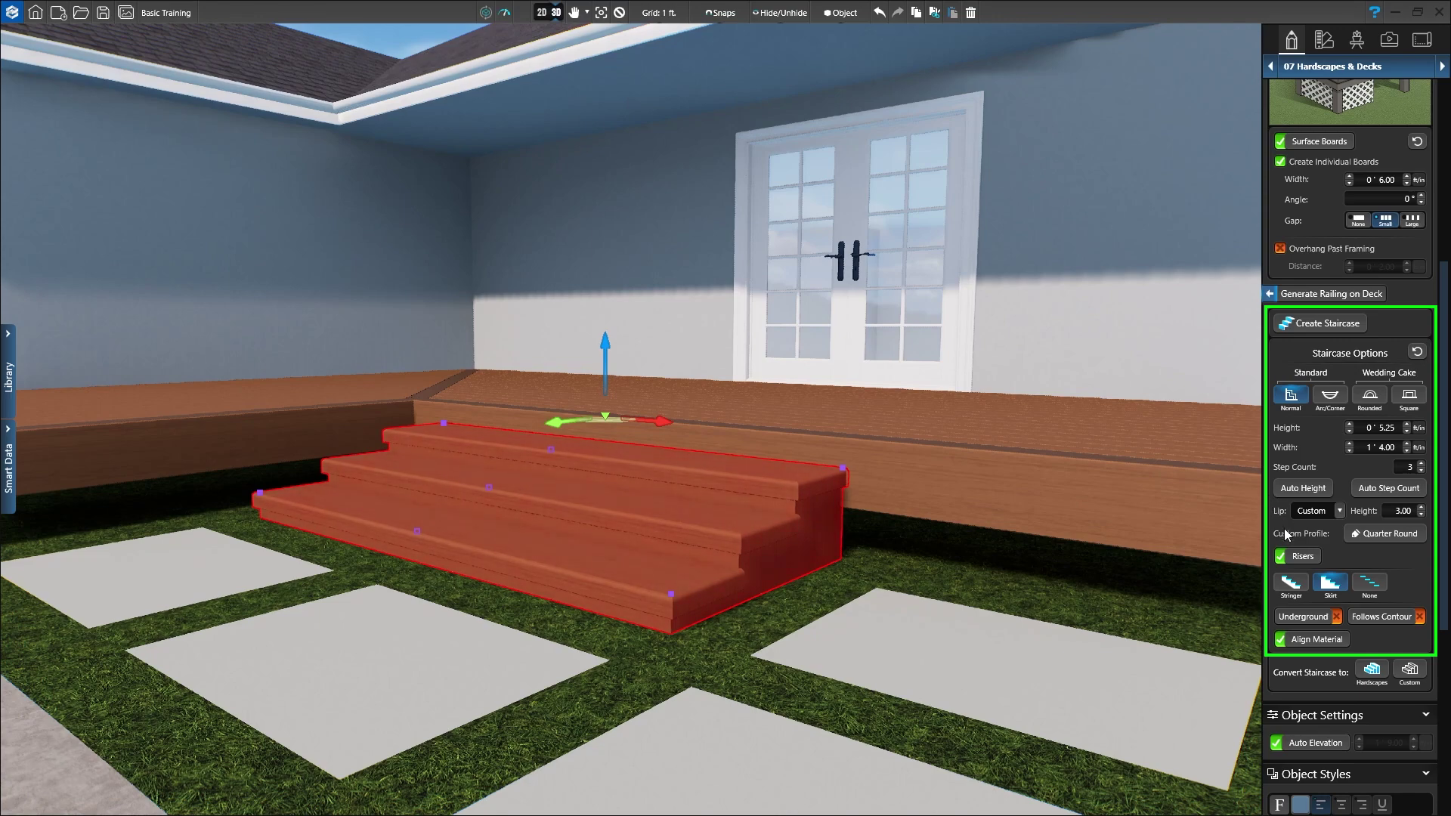
Step: Keep the risers, switch the staircase to solid side stringers, and generate the deck railings
click(1300, 558)
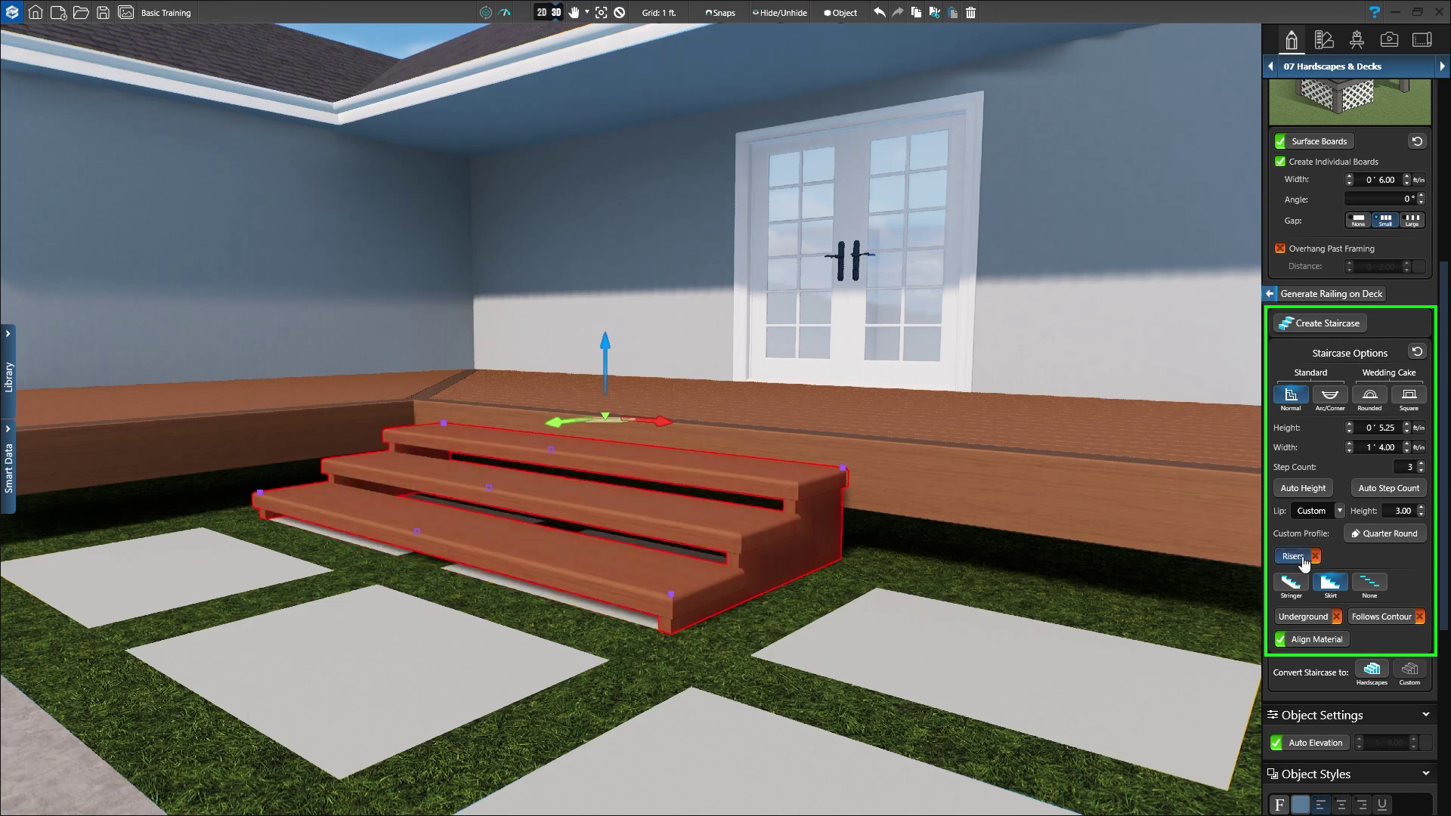
click(1301, 560)
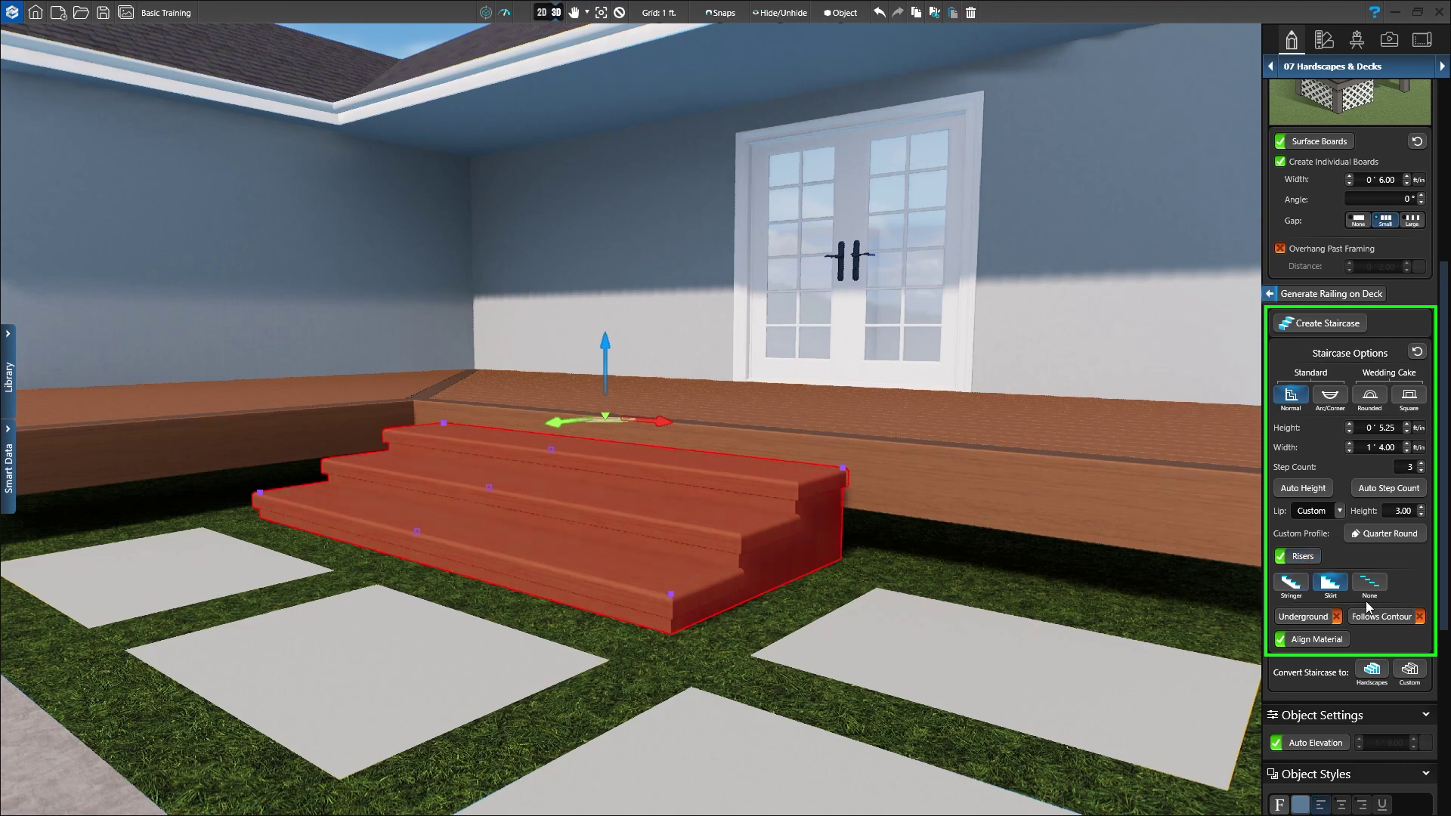
click(1287, 592)
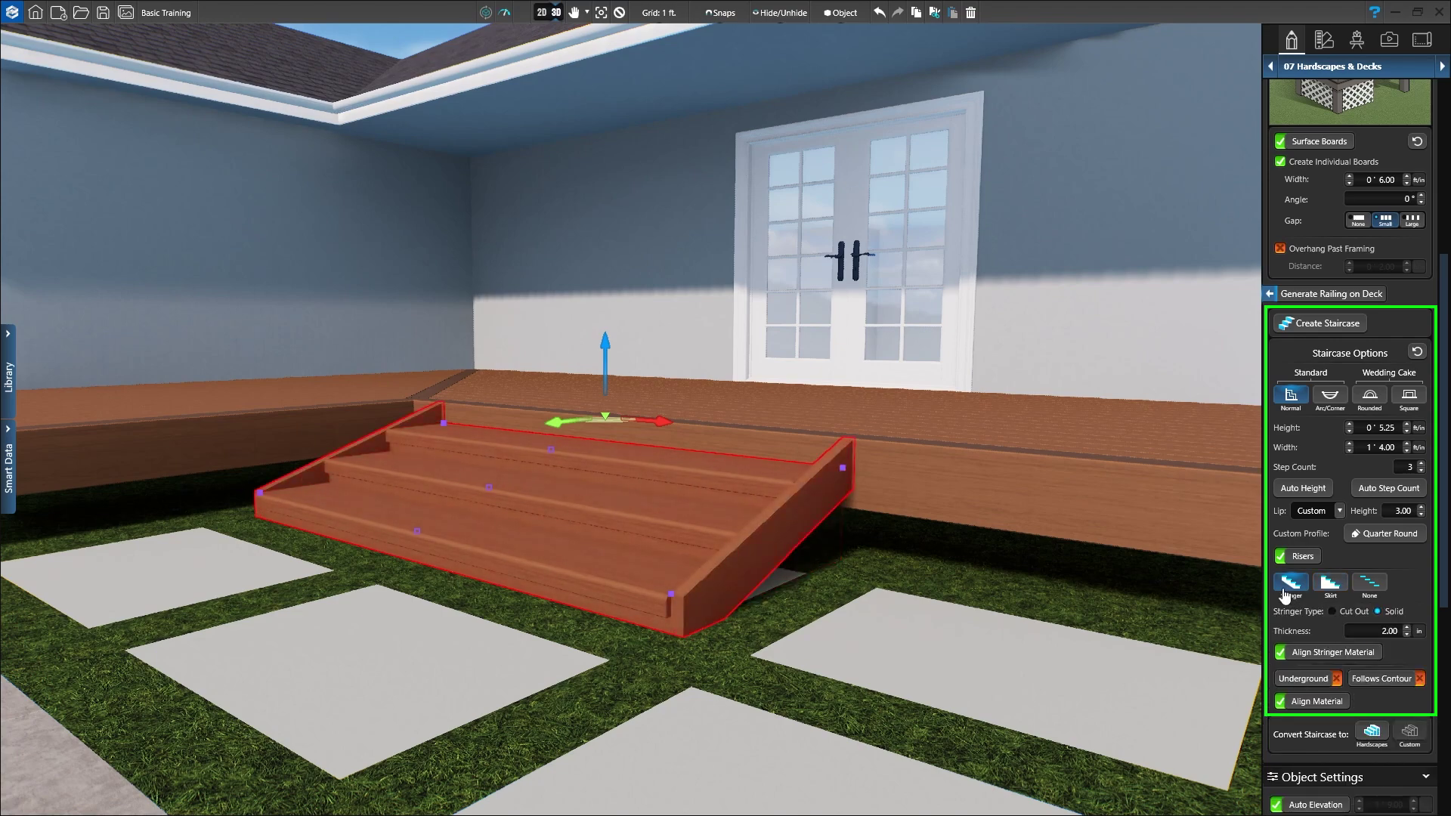
click(1331, 611)
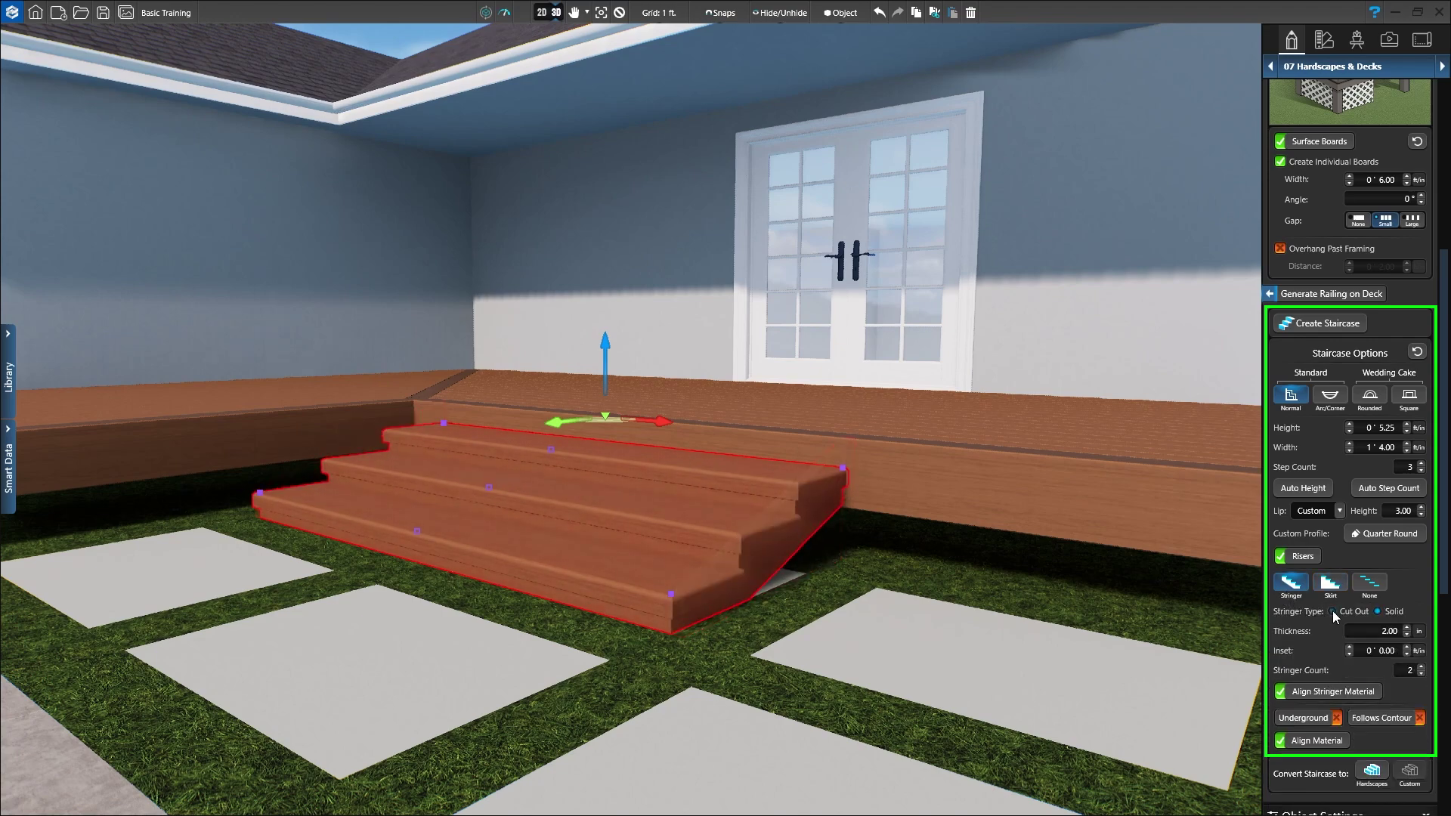
click(1376, 611)
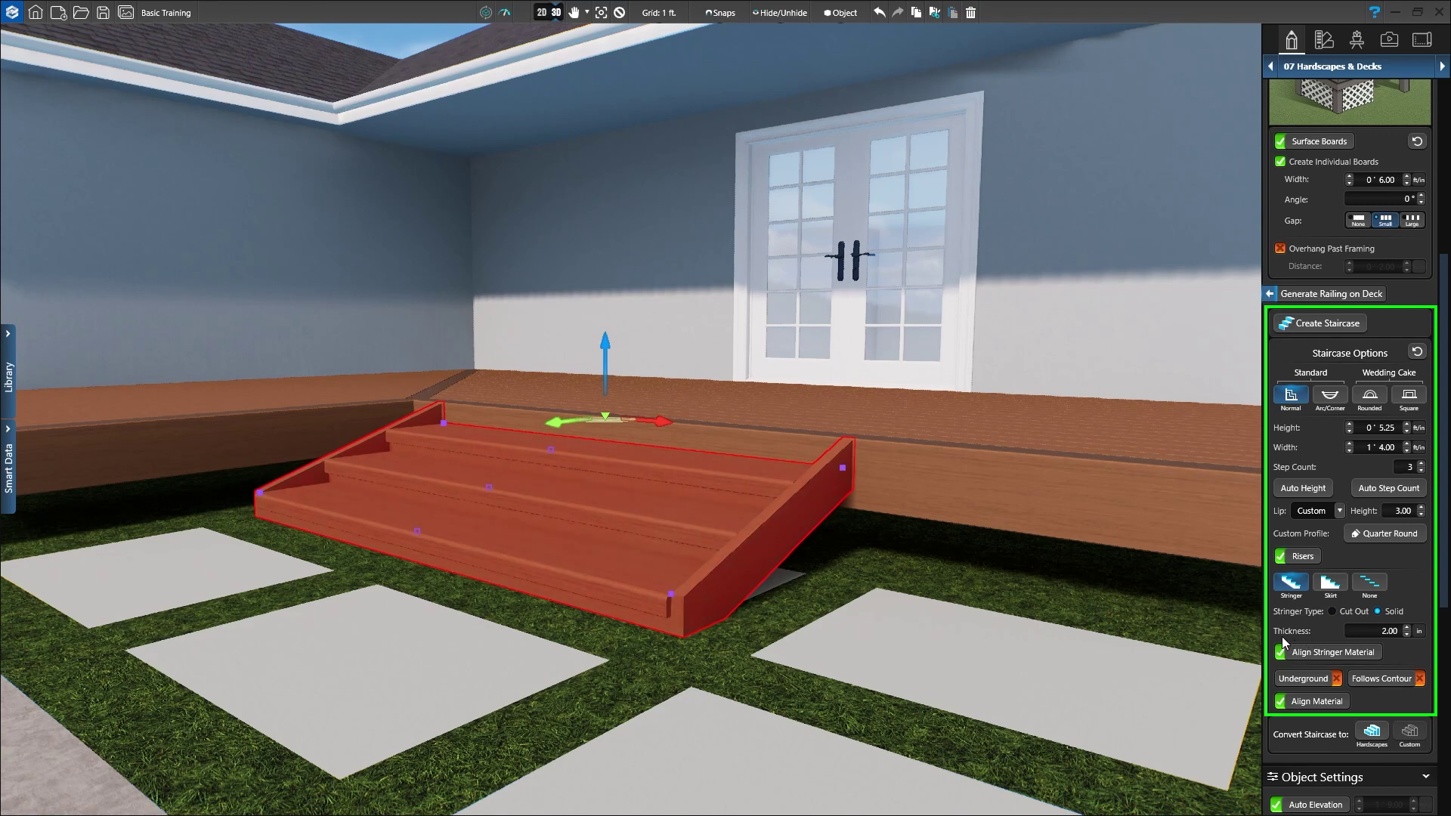
click(1315, 294)
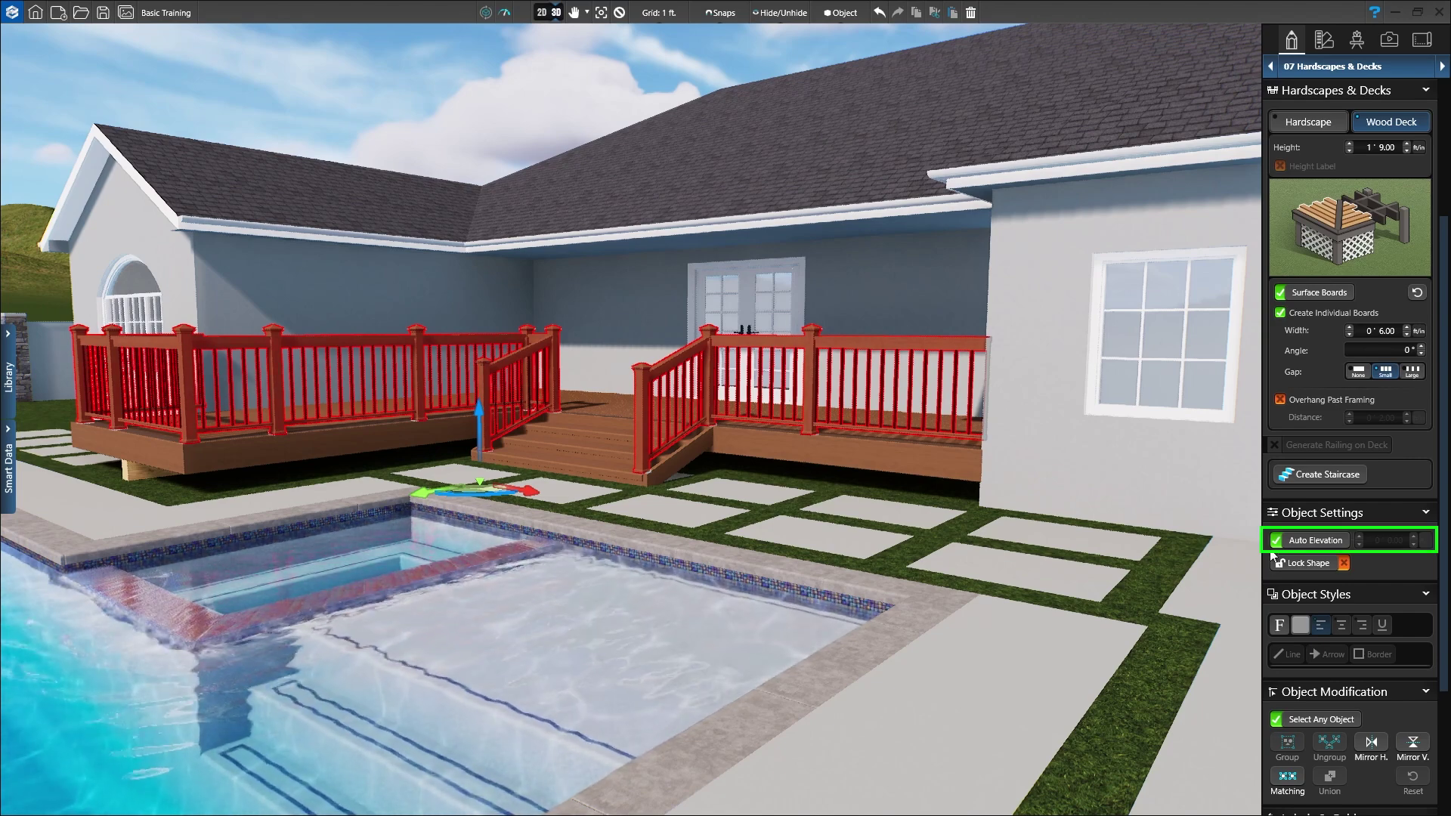
Step: Turn Auto Elevation off and back on so the deck returns to its 1' 9" height
click(1310, 542)
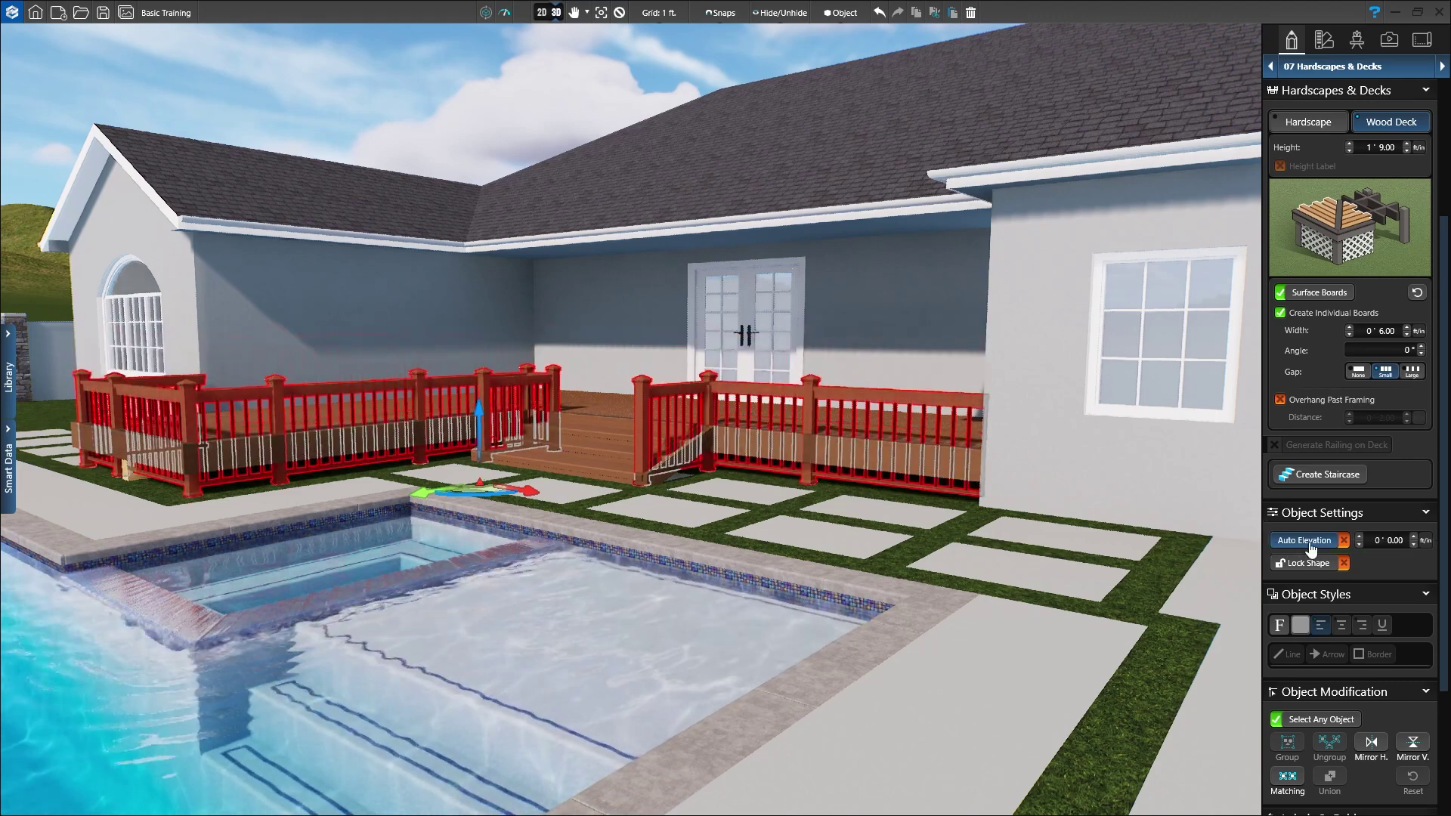
click(1310, 546)
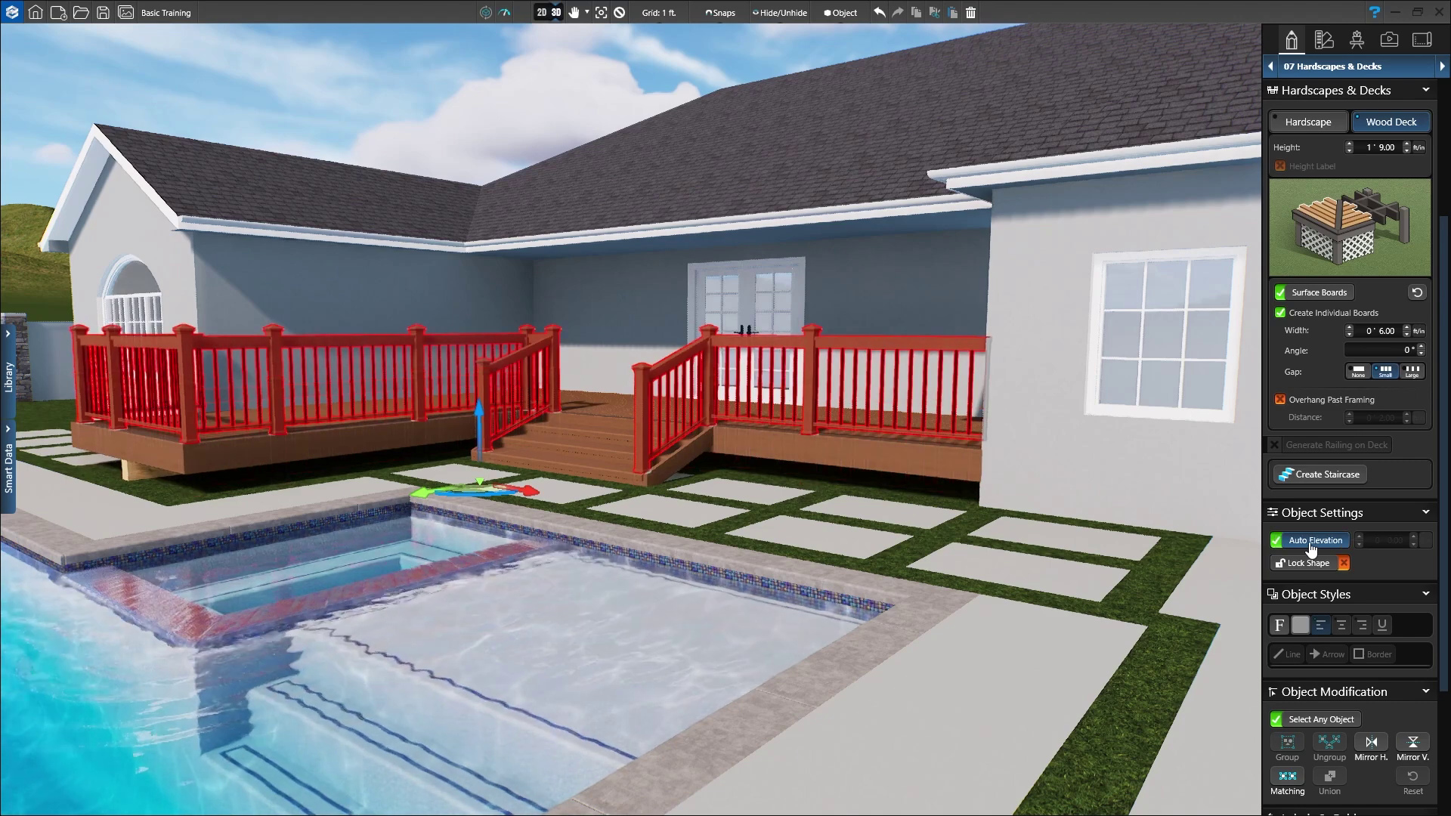